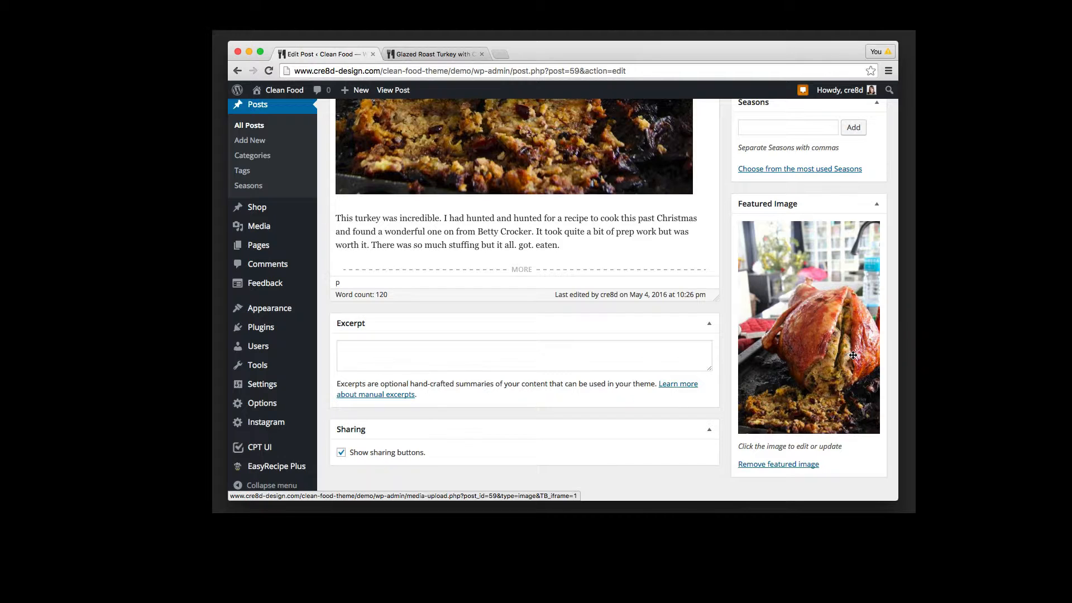
- Remove the featured image from the turkey recipe post and update the post
scroll(809, 447, "down", 1)
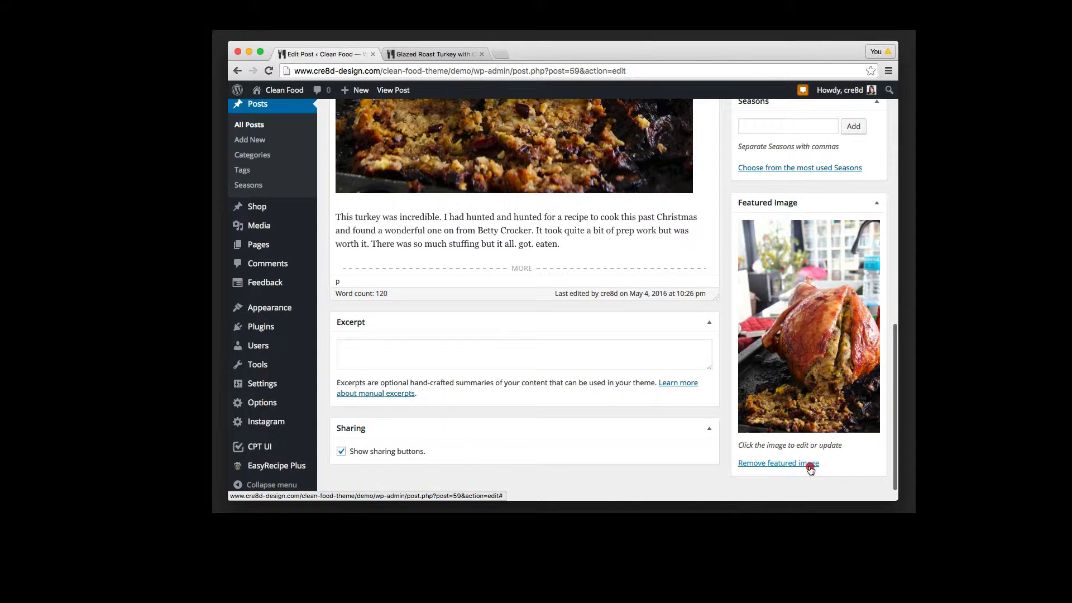
left_click(809, 463)
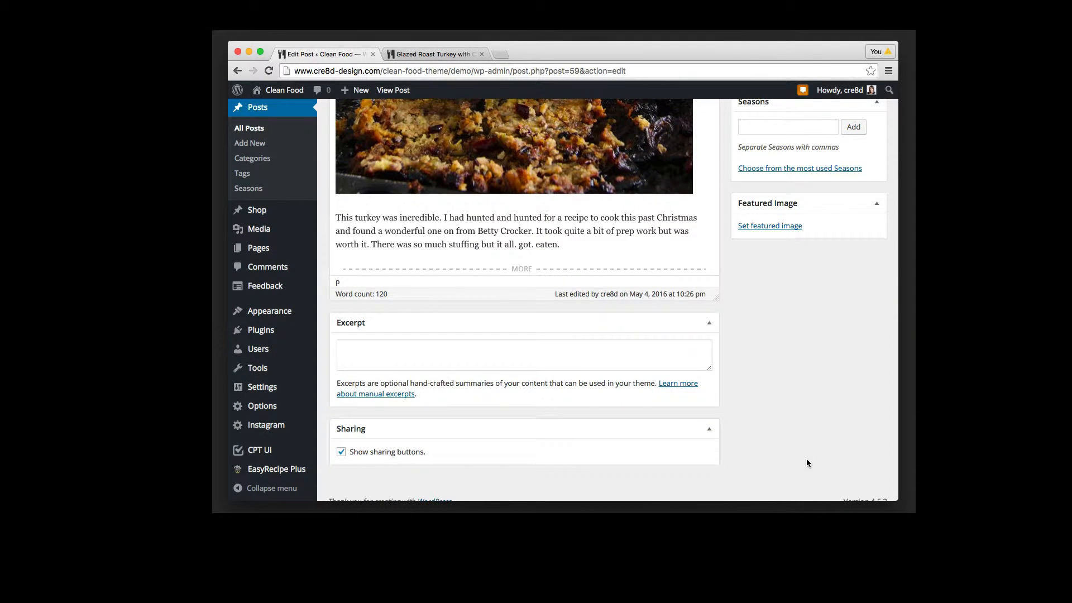
scroll(806, 463, "up", 15)
left_click(853, 312)
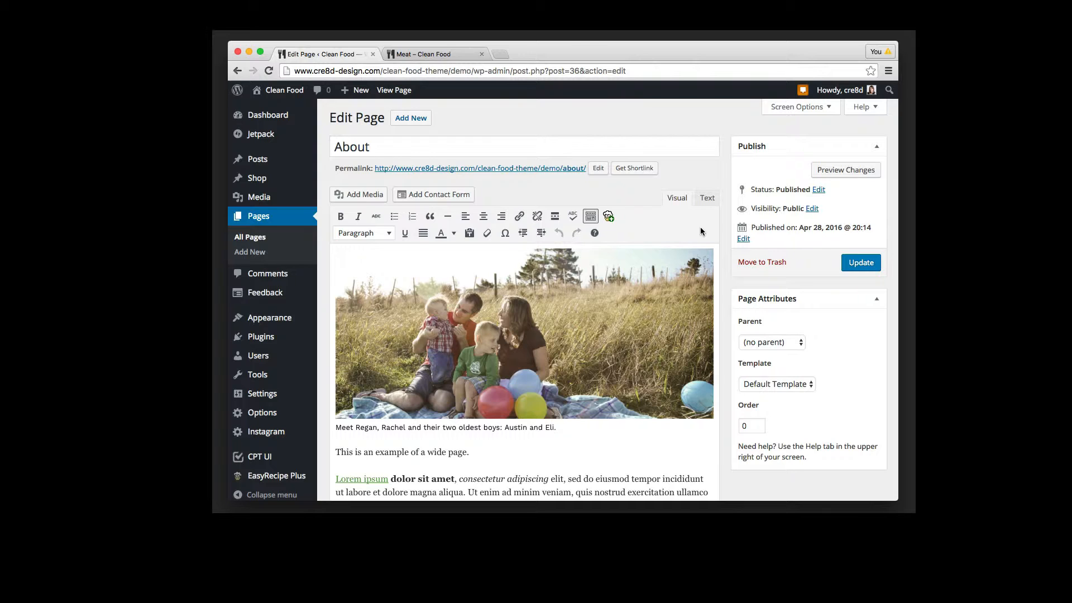
- In the About page's HTML source, add <h2>Subheading</h2> and <h3>Subsubheading</h3> above the captioned image
left_click(707, 198)
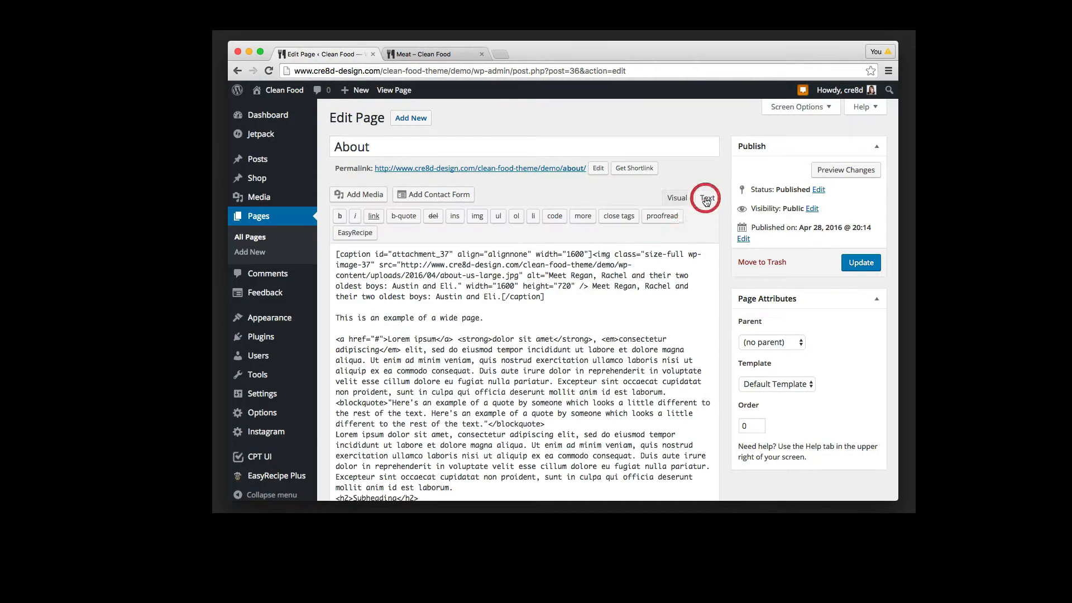
left_click(337, 255)
key("Return")
key("Return")
key("Up")
key("Up")
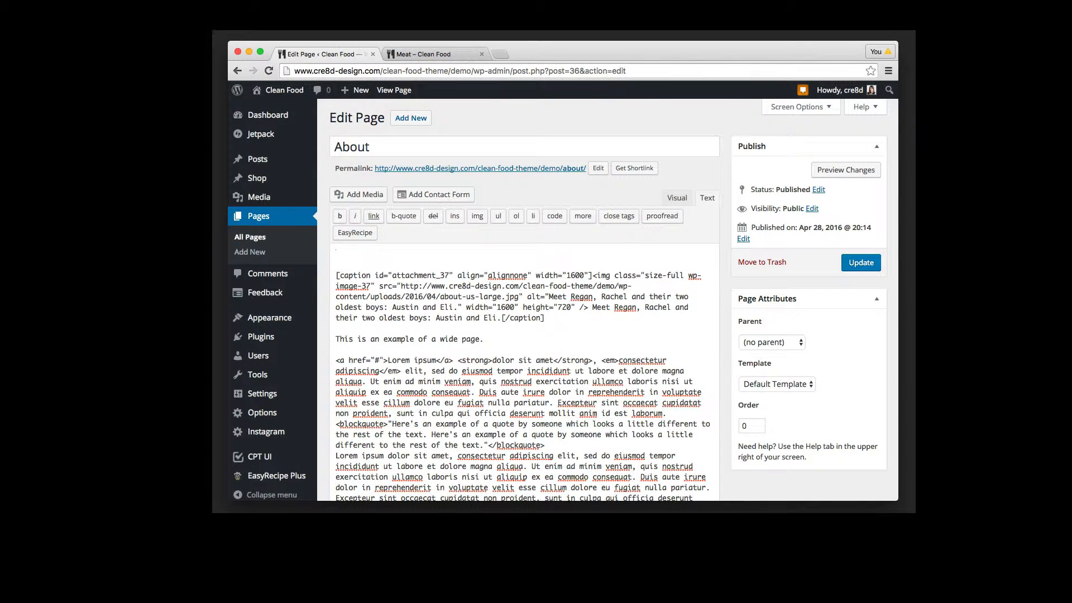
type("<h2>Subheading</h2>")
key("Return")
key("Return")
type("<h3>")
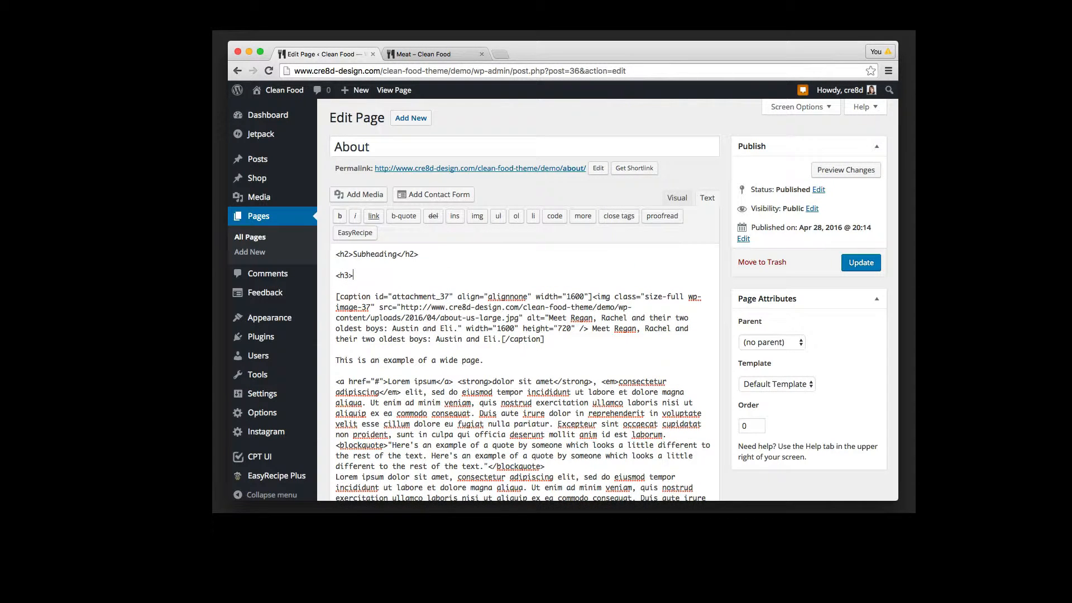
type("Subsubheading</h3>")
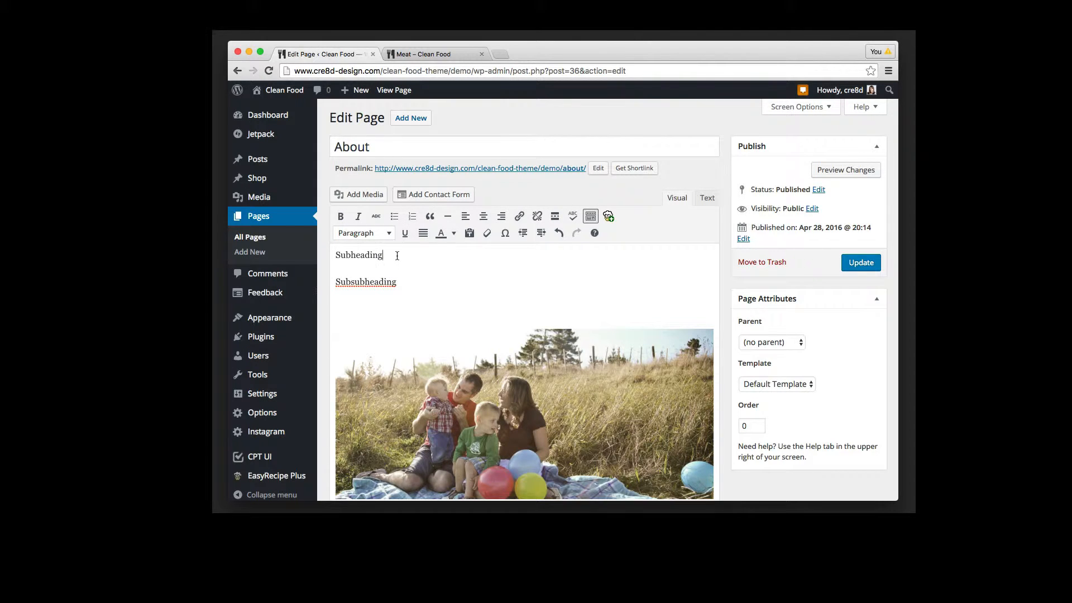
- In the visual editor, format the Subheading line as Heading 2 and the Subsubheading line as Heading 3
left_click_drag(397, 256, 334, 255)
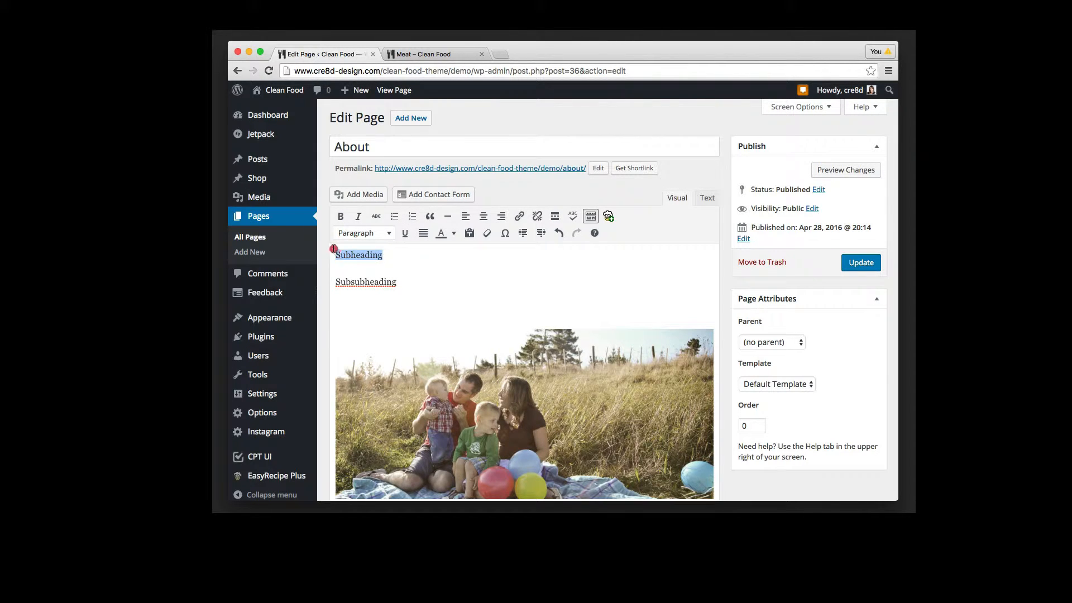
left_click(386, 233)
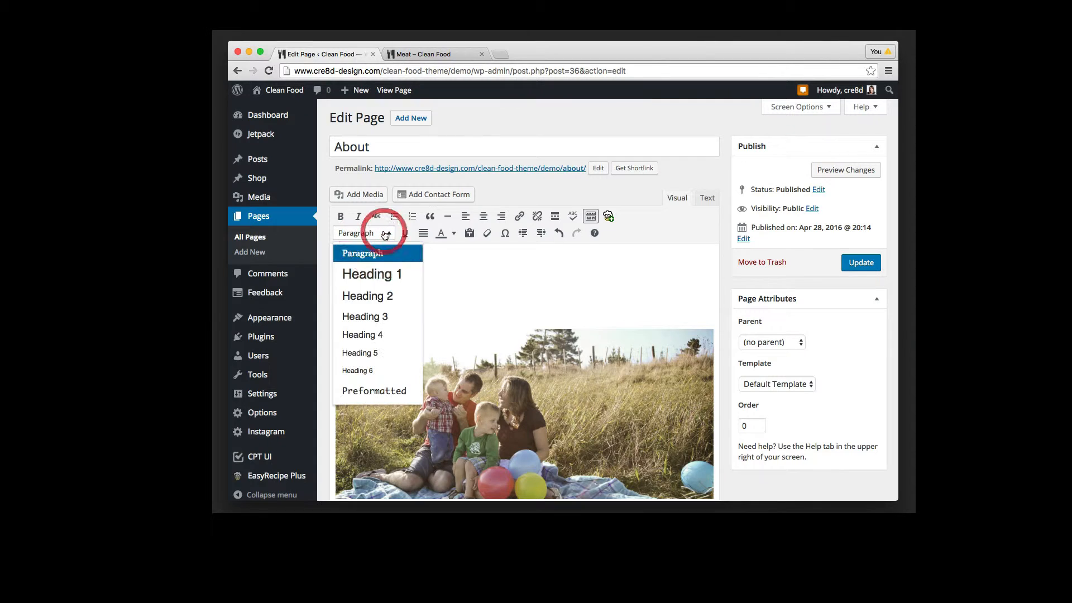
left_click(386, 292)
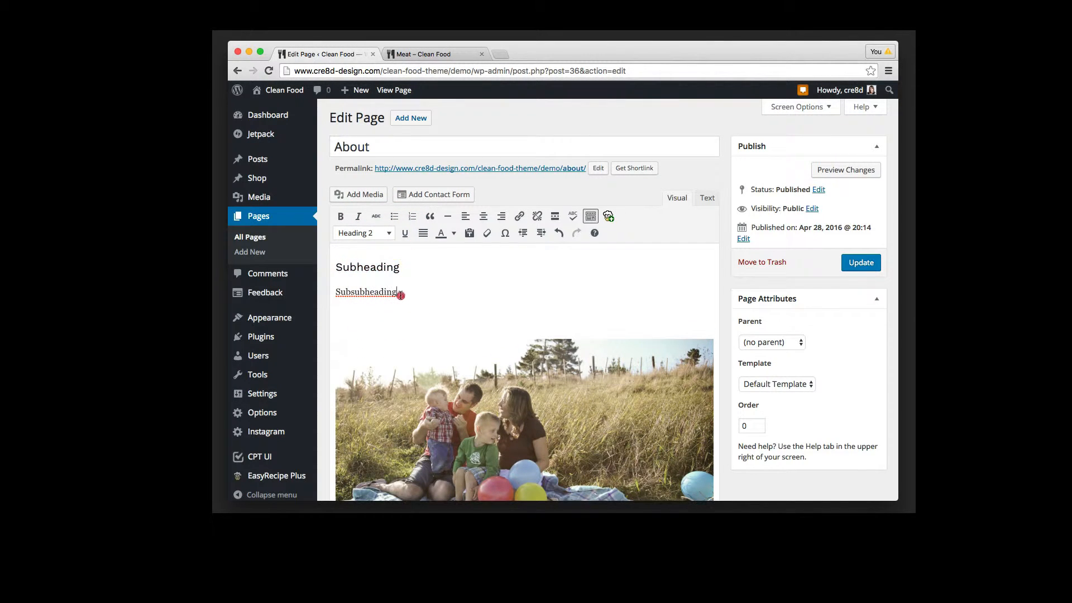
left_click_drag(397, 292, 334, 292)
left_click(385, 233)
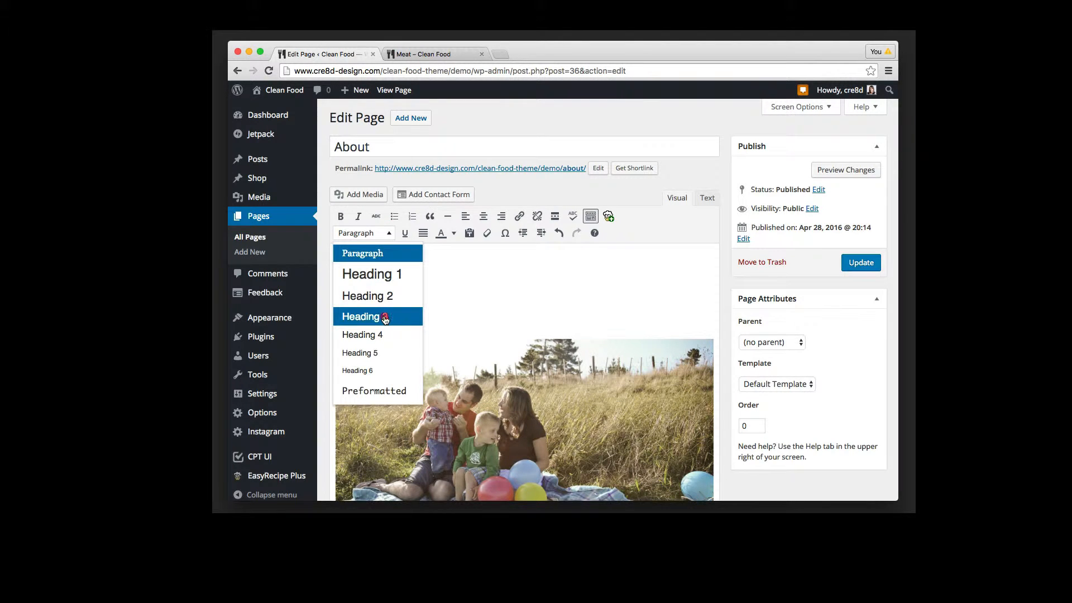
left_click(385, 316)
left_click(384, 316)
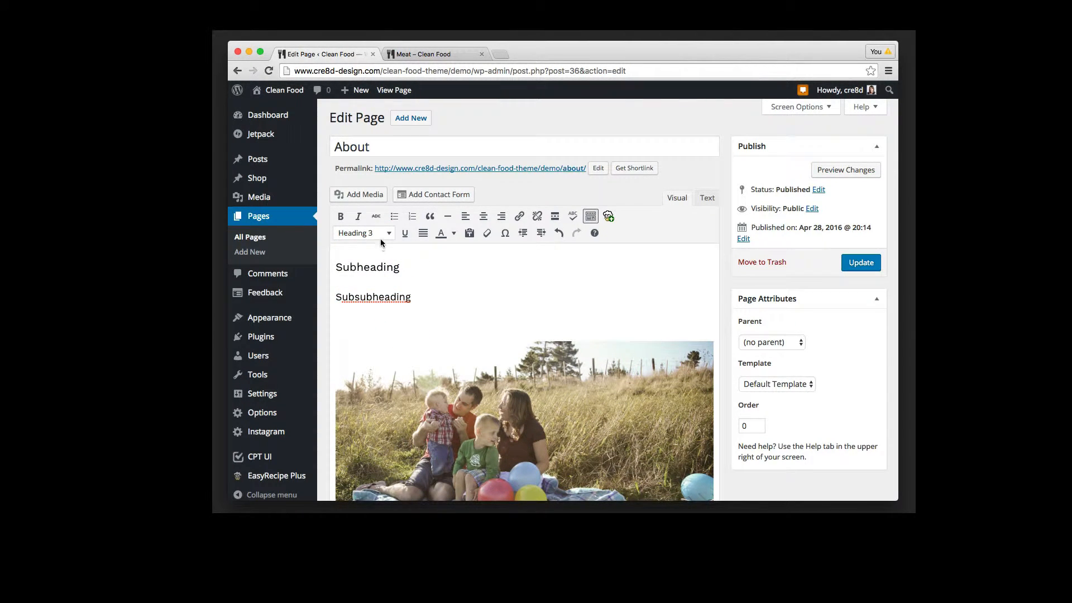
left_click(591, 217)
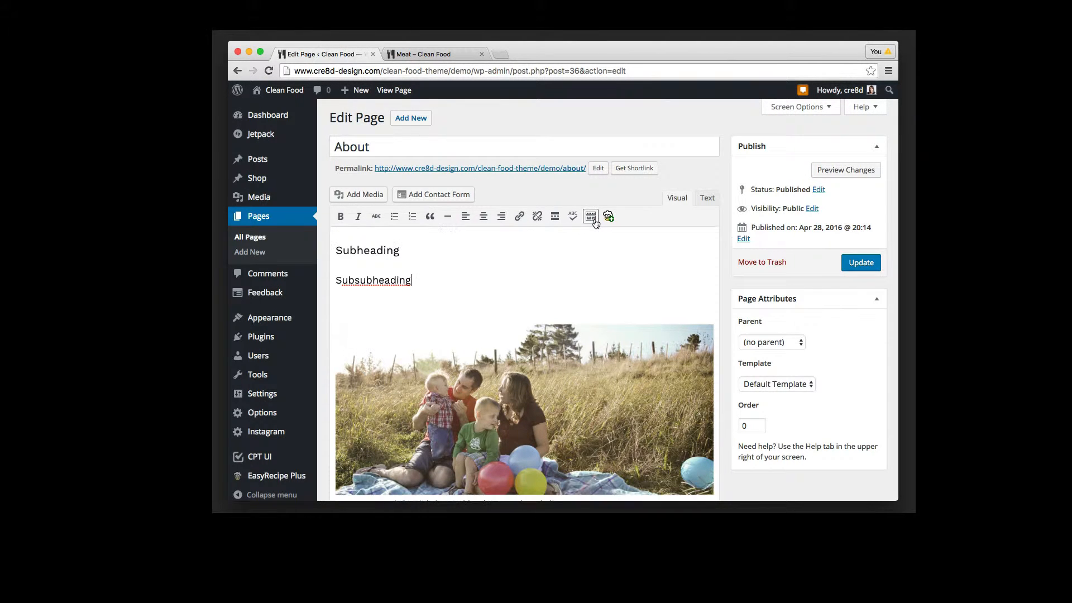
left_click(593, 220)
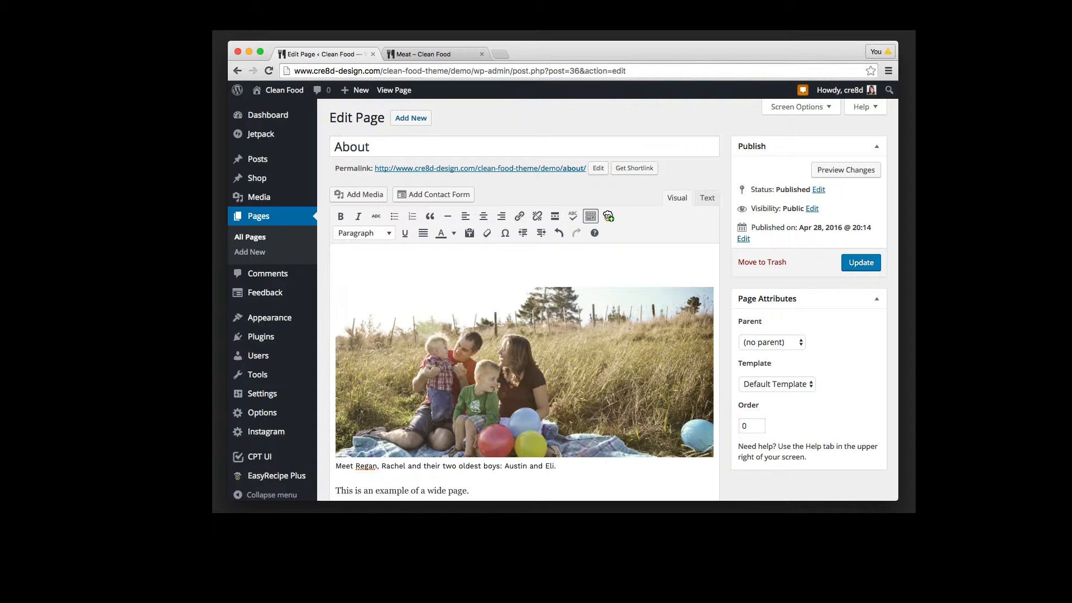
- Insert the [sociallinks] shortcode above the image on the About page and update the page
type("[sociallinks]")
key("Return")
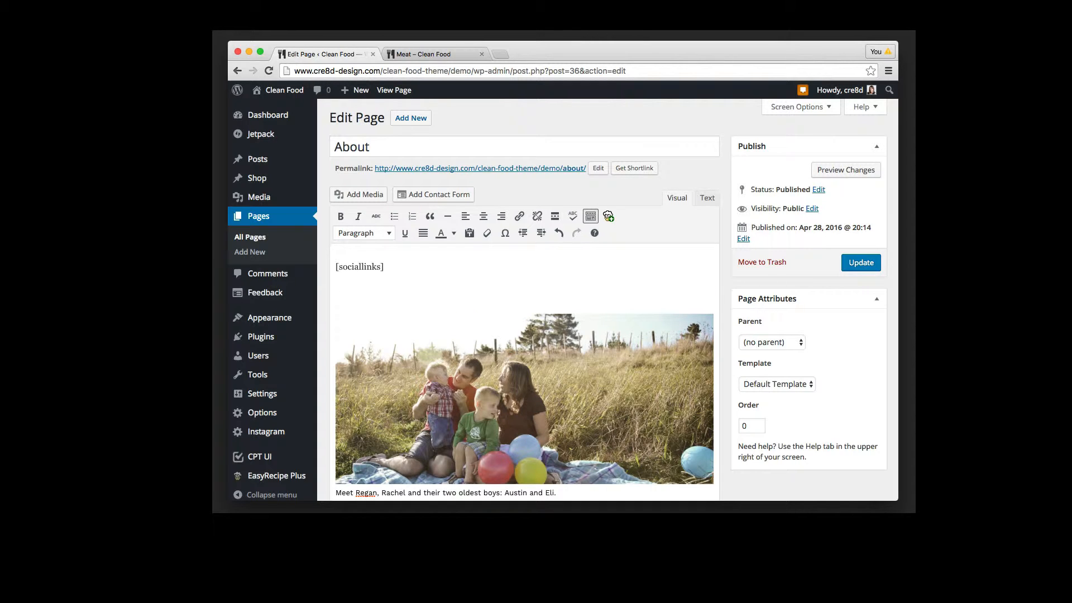
left_click(853, 262)
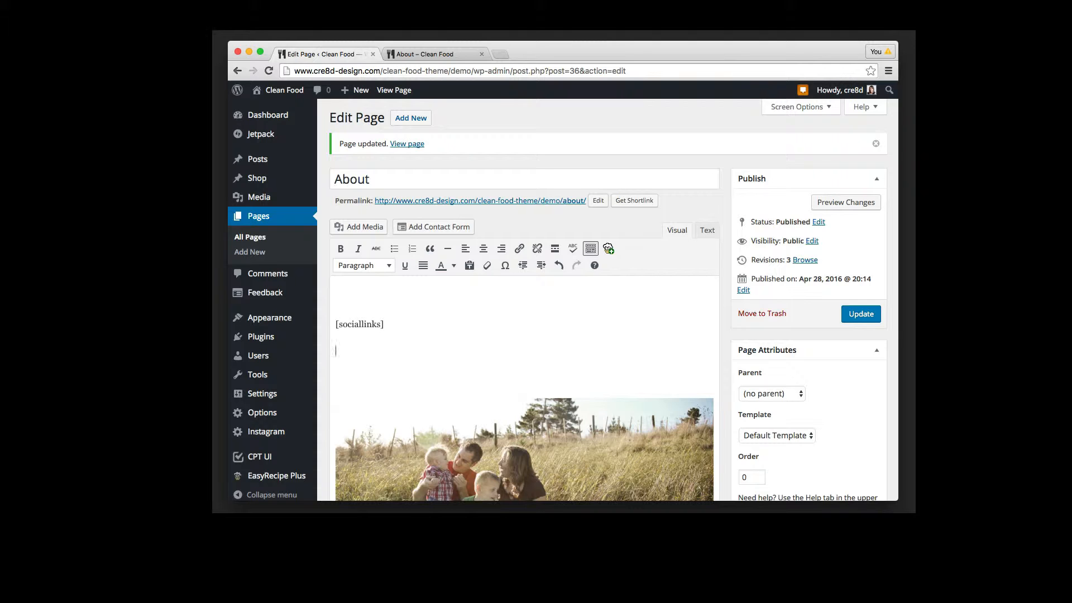
- Add the [subscribeform] shortcode below [sociallinks], update the page and view it on the live site
type("[subscribeform]")
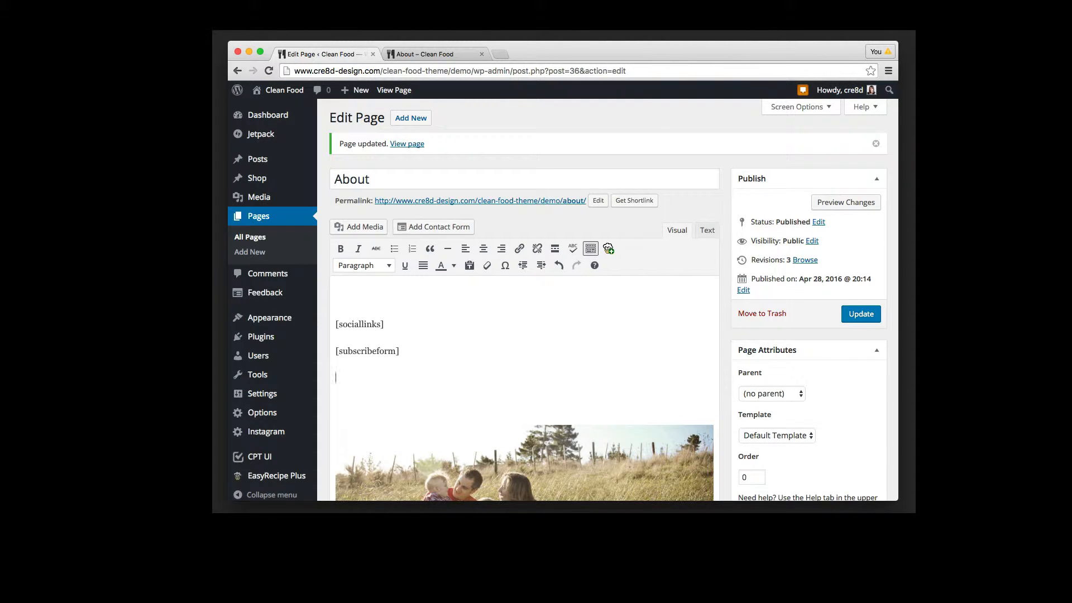
left_click(874, 316)
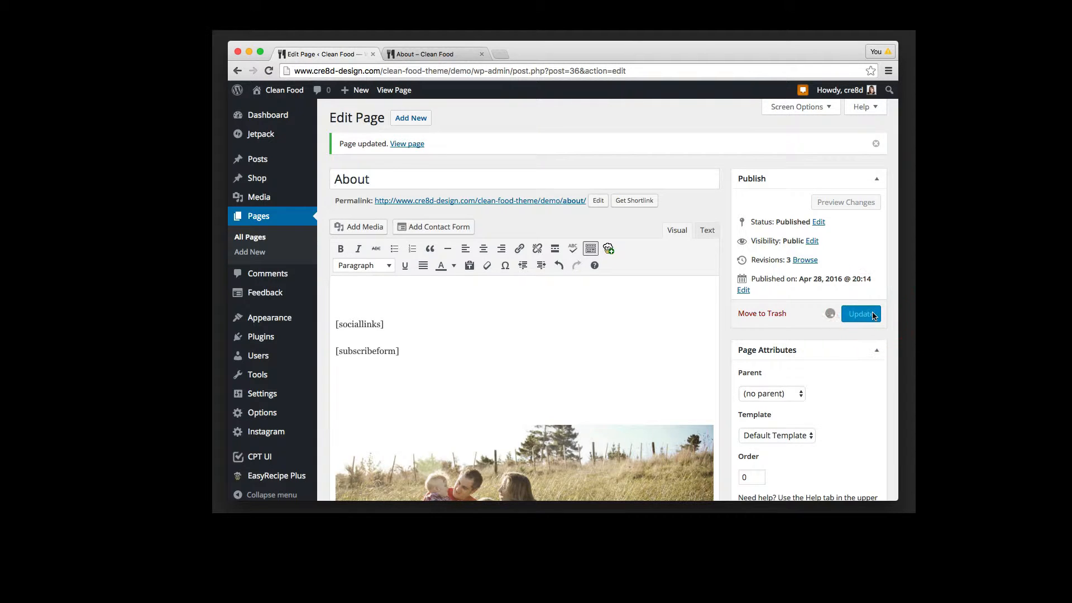
key("ctrl+Tab")
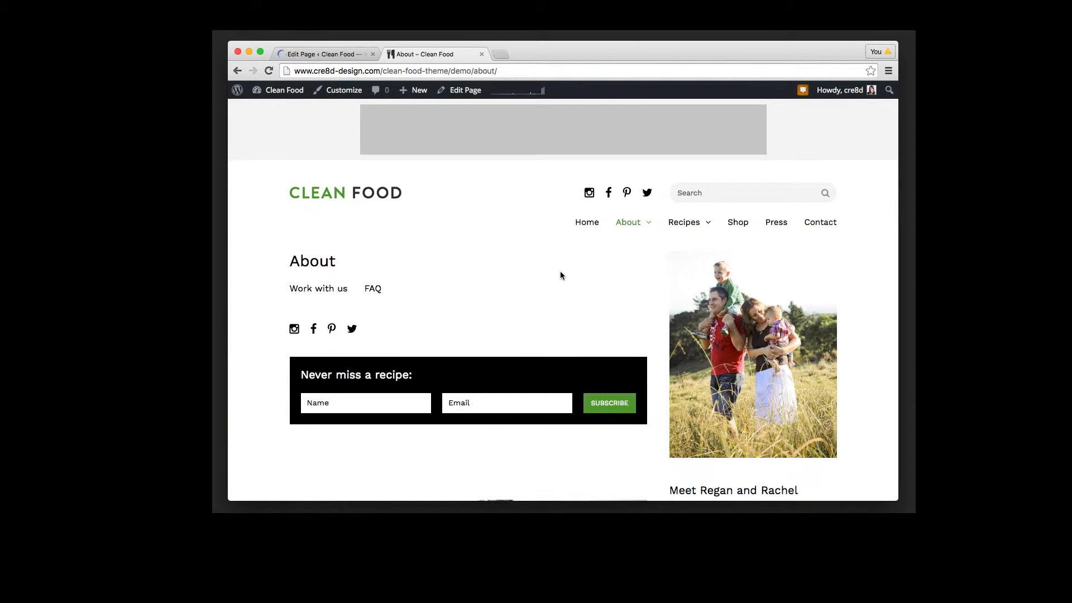
scroll(562, 275, "down", 2)
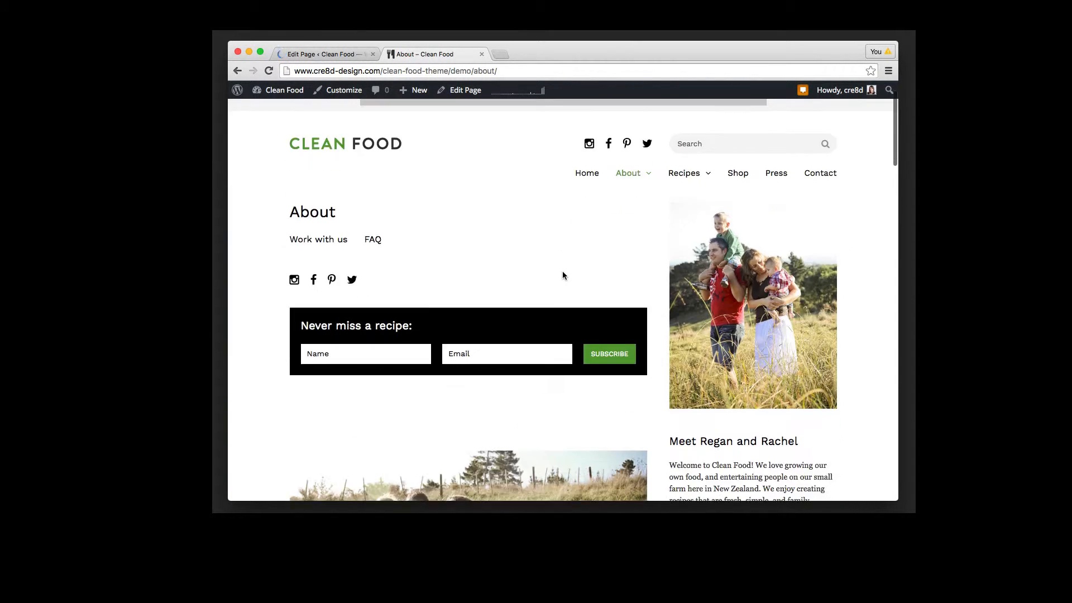
scroll(562, 275, "down", 4)
- Add the [searchform] shortcode below [subscribeform] in the editor, update the page and reload the live About page
key("ctrl+shift+Tab")
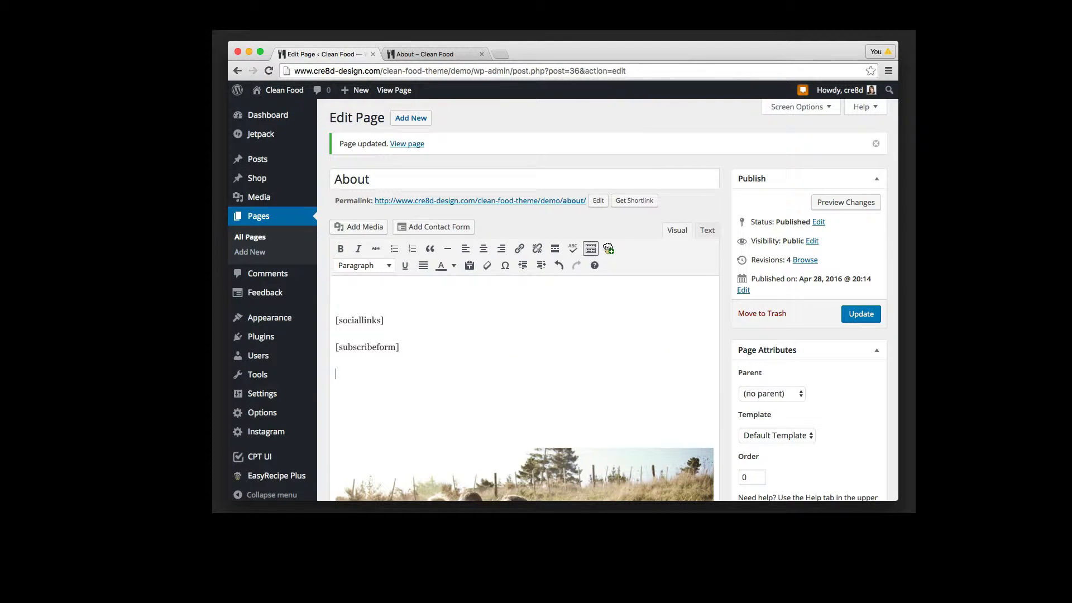
type("[searchform]")
left_click(852, 317)
key("ctrl+Tab")
left_click(269, 70)
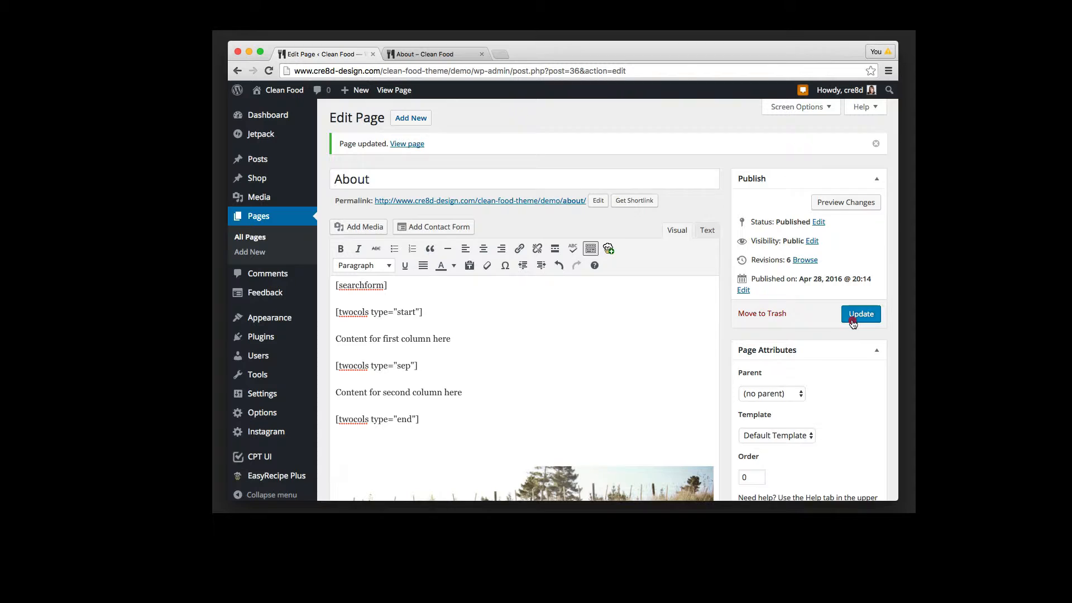
- Update the About page with the two-column shortcodes and check the columns on the live page
left_click(852, 322)
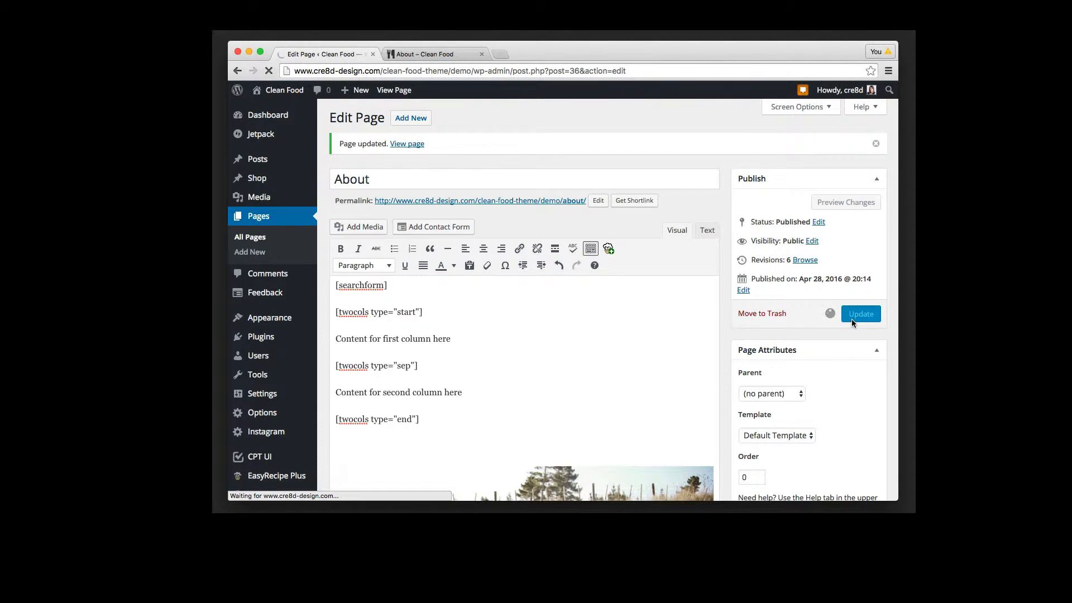
key("ctrl+Tab")
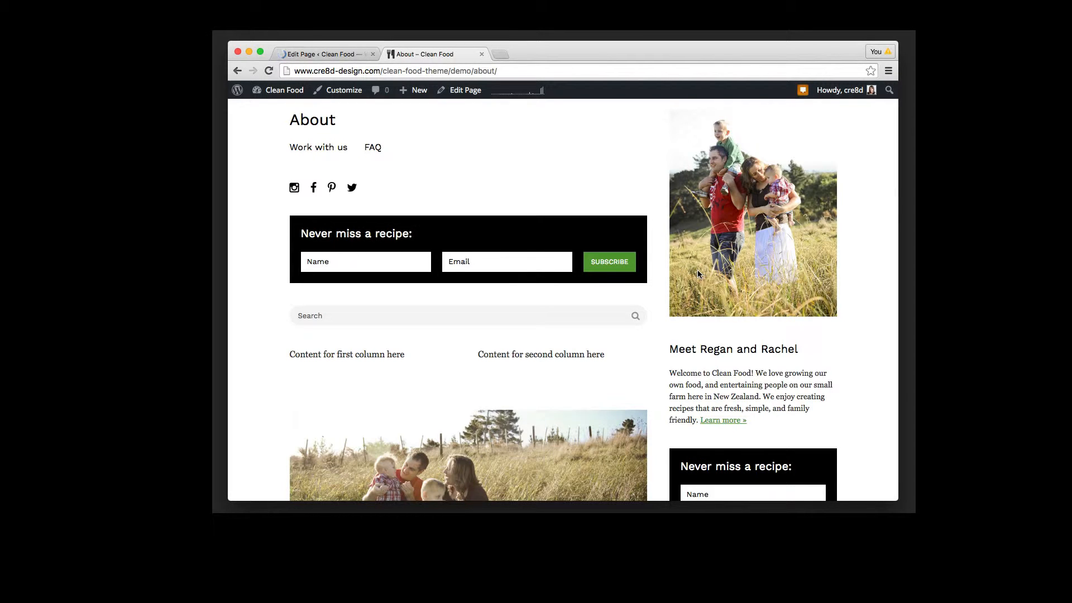
key("ctrl+shift+Tab")
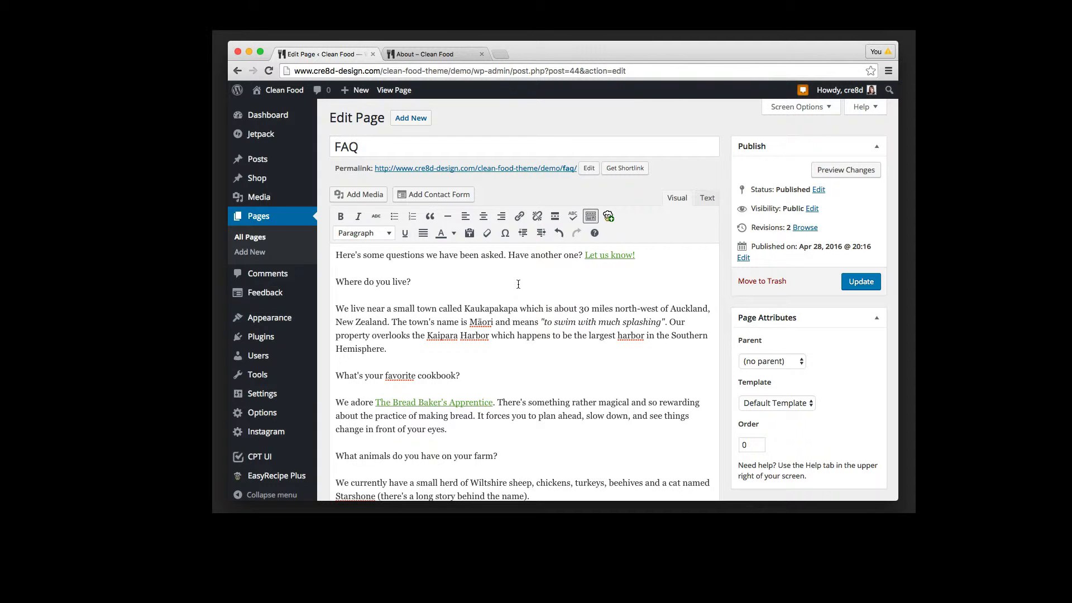
- Wrap the FAQ answers to "Where do you live?" and "What's your favorite cookbook?" in togglesection shortcodes with those questions as headings, and update the page
type("[togglesection heading=\"")
left_click(518, 284)
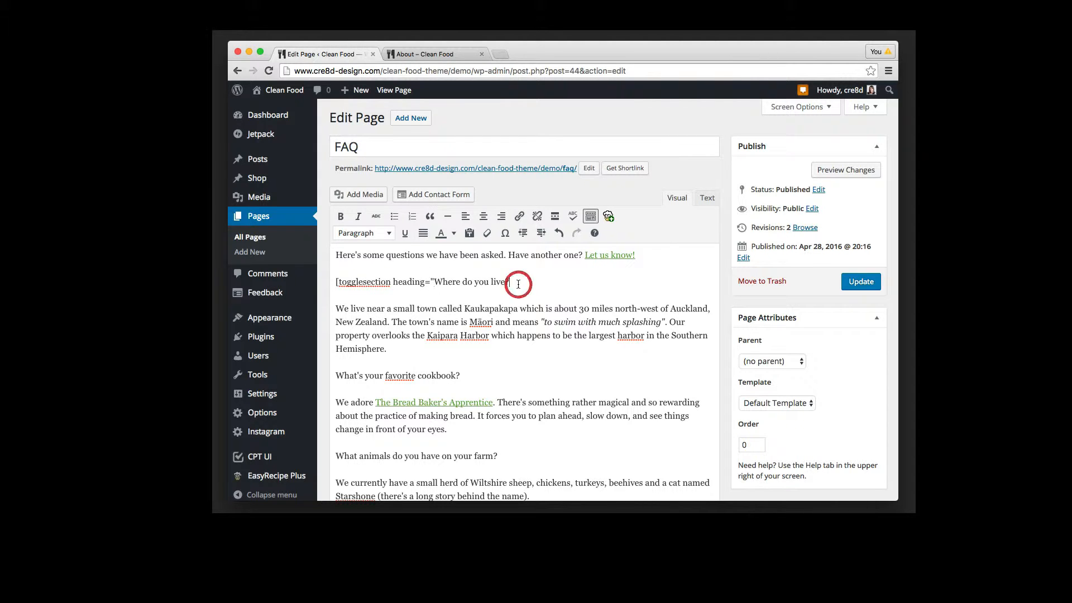
type("\"]")
left_click(515, 346)
type("[/togglesection]  [togglesection heading=\"")
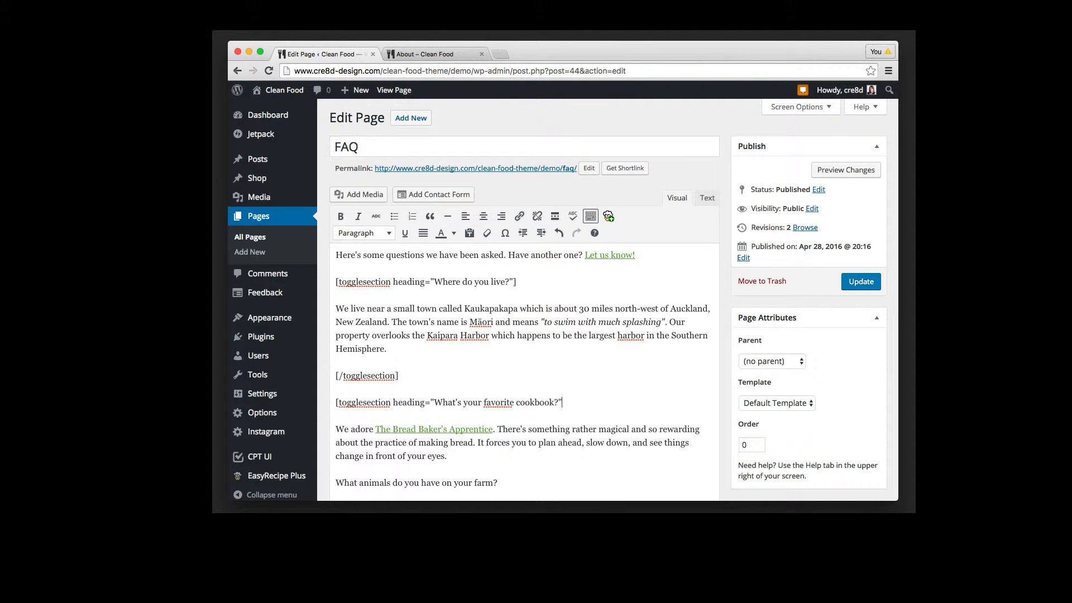
type("]")
left_click(522, 454)
key("Return")
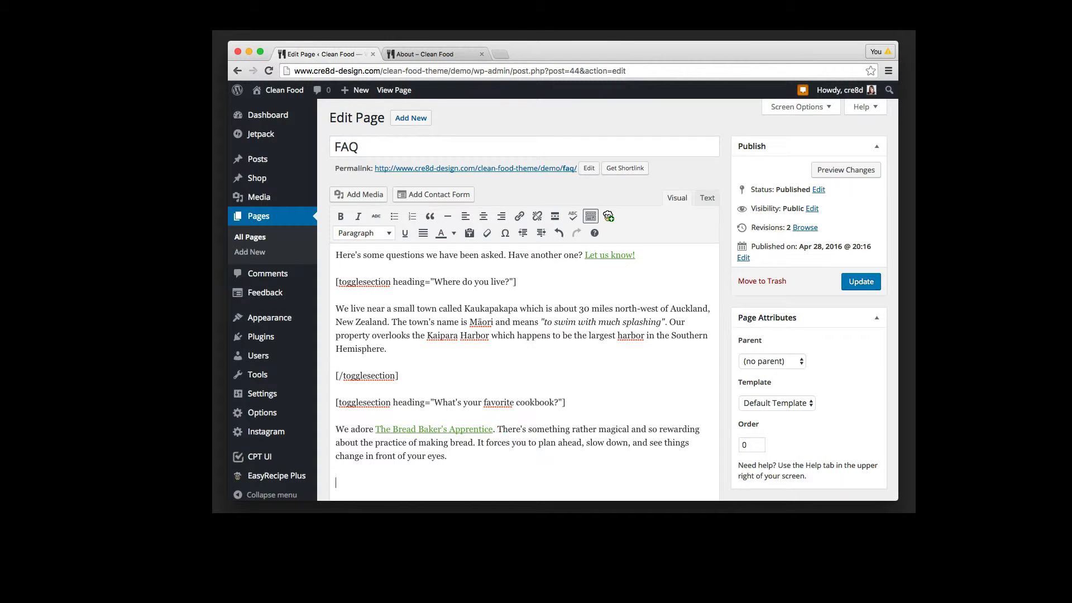
type("[/togglesection]")
left_click(860, 281)
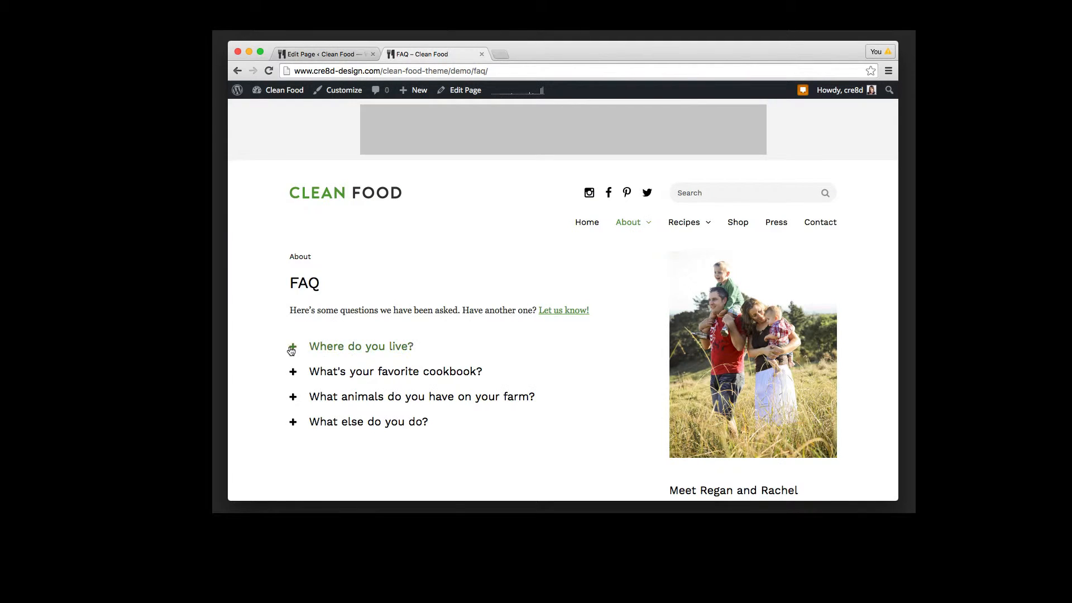
- Expand and collapse the "Where do you live?" and "What's your favorite cookbook?" sections on the live FAQ page
left_click(291, 347)
left_click(291, 349)
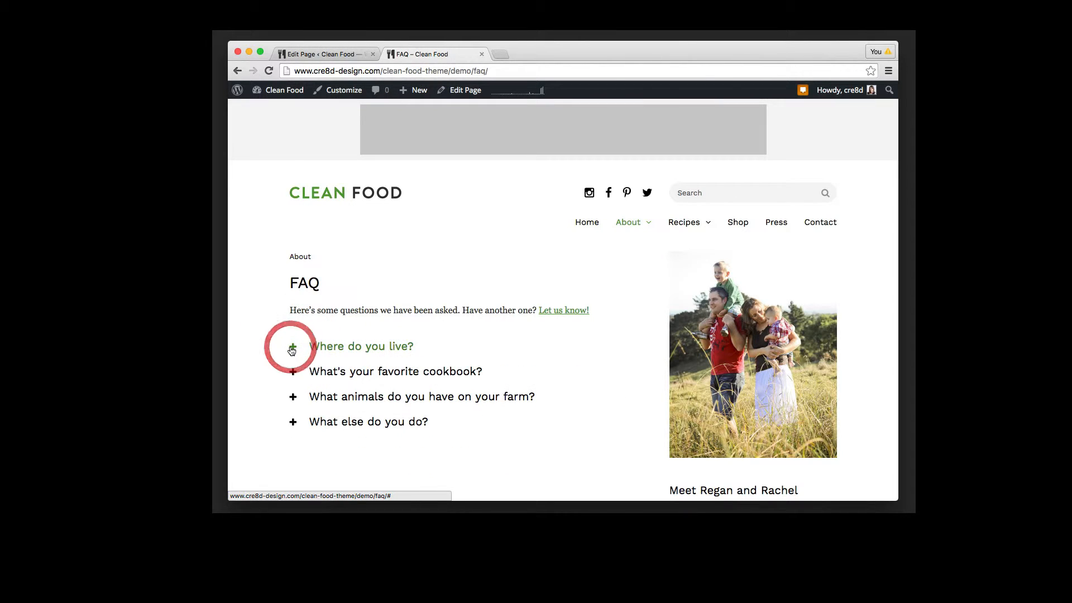
left_click(292, 371)
left_click(293, 371)
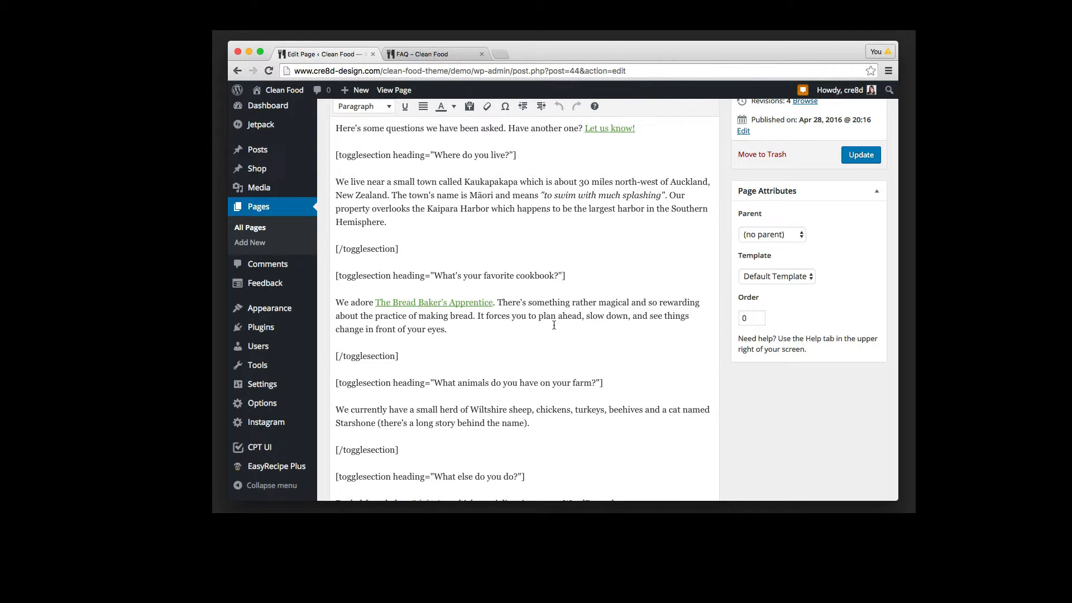
scroll(553, 325, "down", 3)
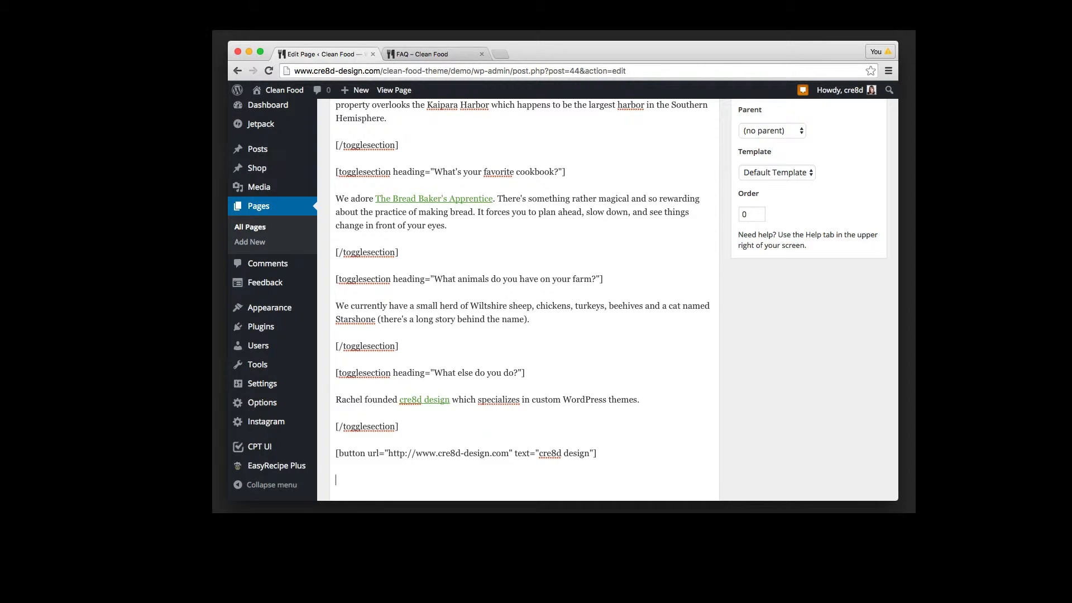
type("[button url=\"http://www.cre8d-design.com\" text=\"cre8d design\" type=\"alt\"]")
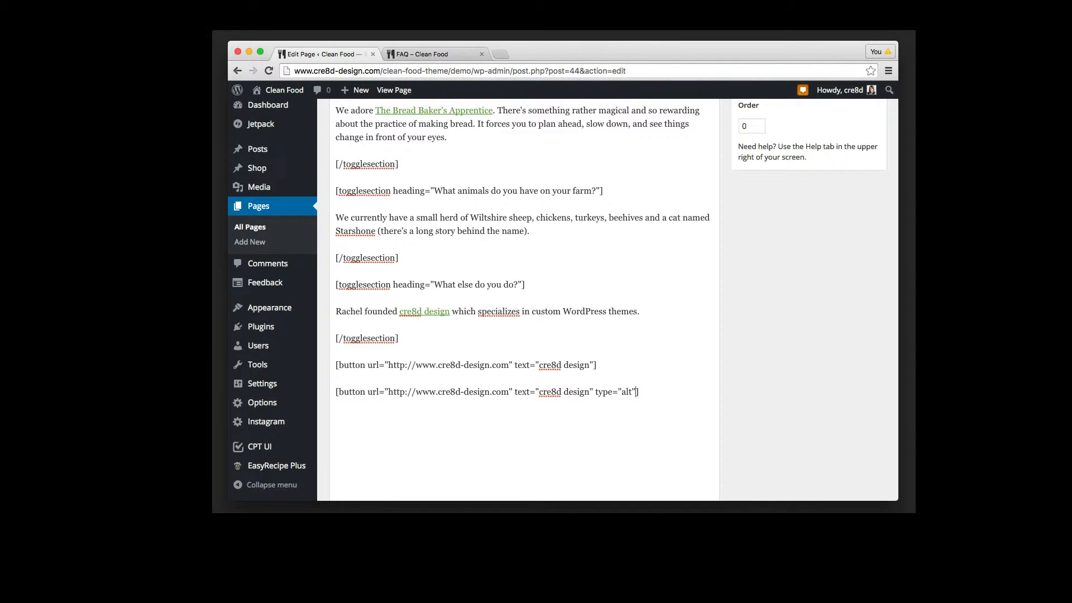
left_click(764, 355)
scroll(764, 355, "down", 1)
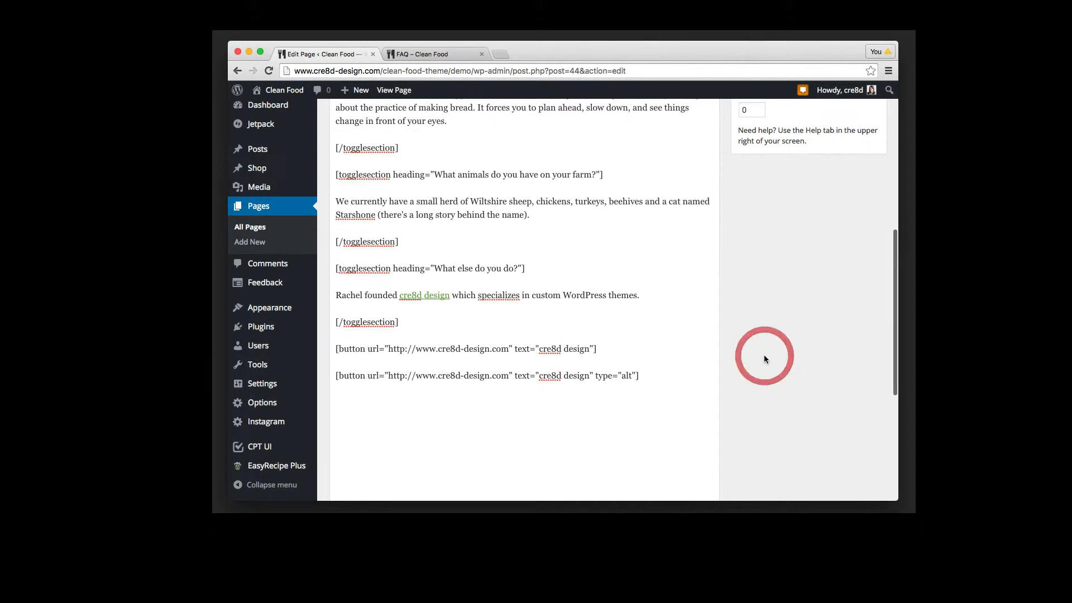
scroll(764, 358, "up", 7)
left_click(860, 315)
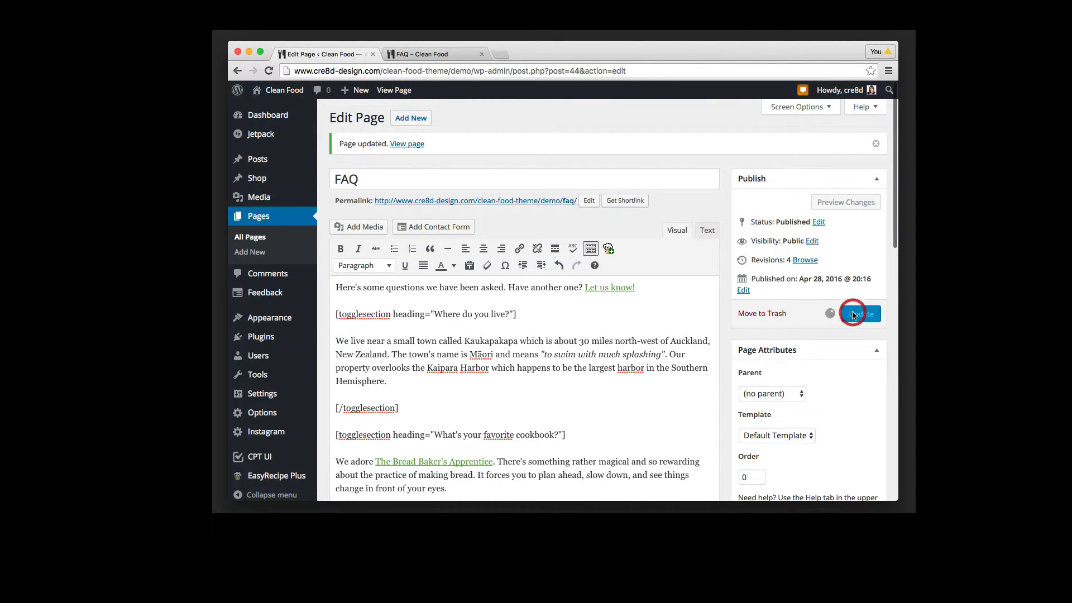
- Reload the live FAQ page to check the two cre8d design buttons, and open the live About page
key("ctrl+Tab")
key("super+r")
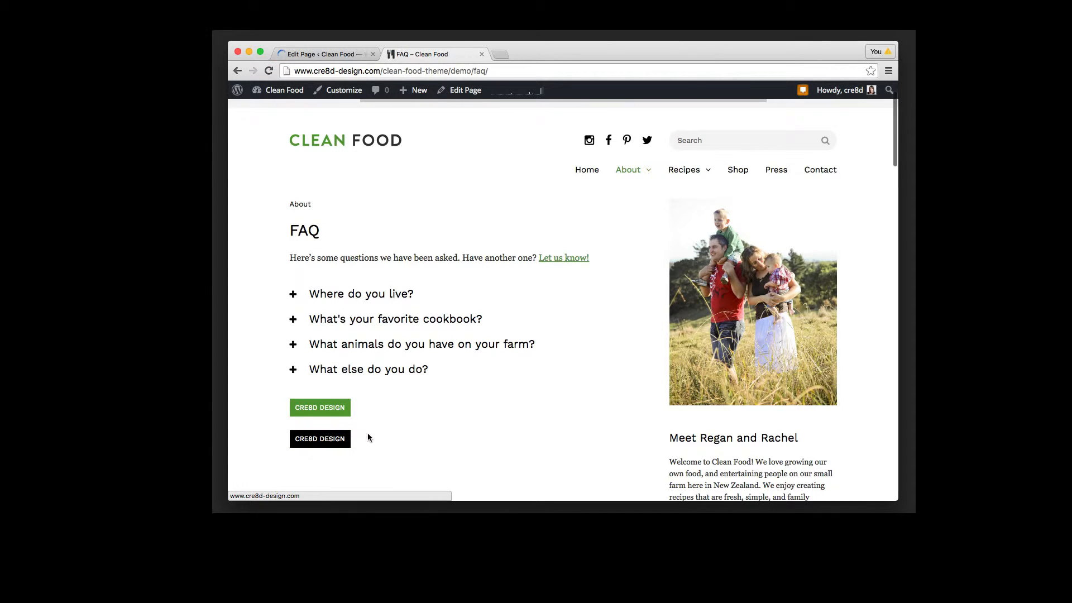
left_click(628, 169)
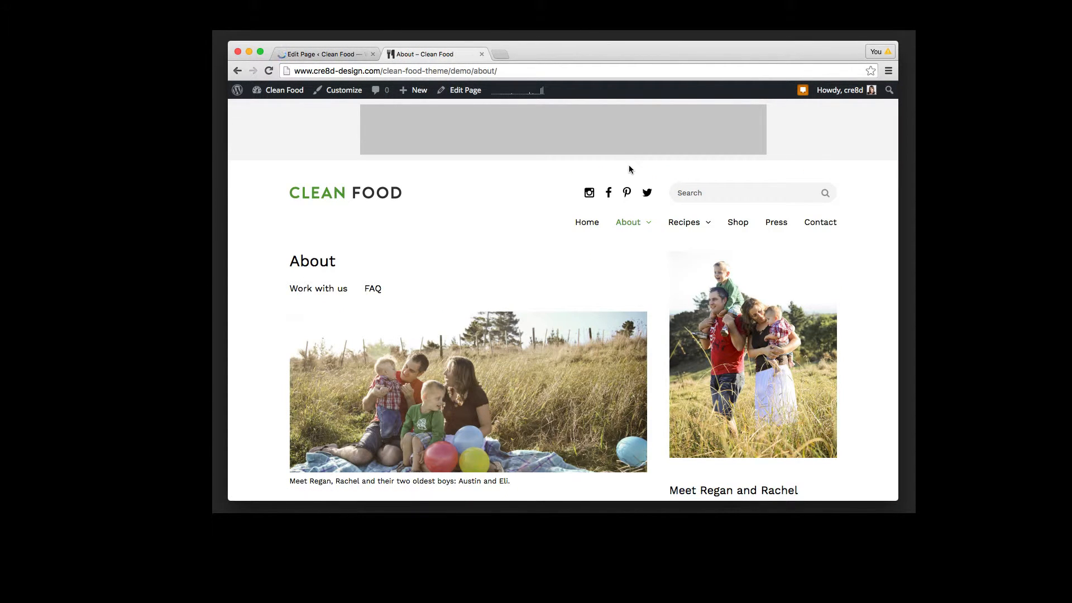
mouse_move(628, 221)
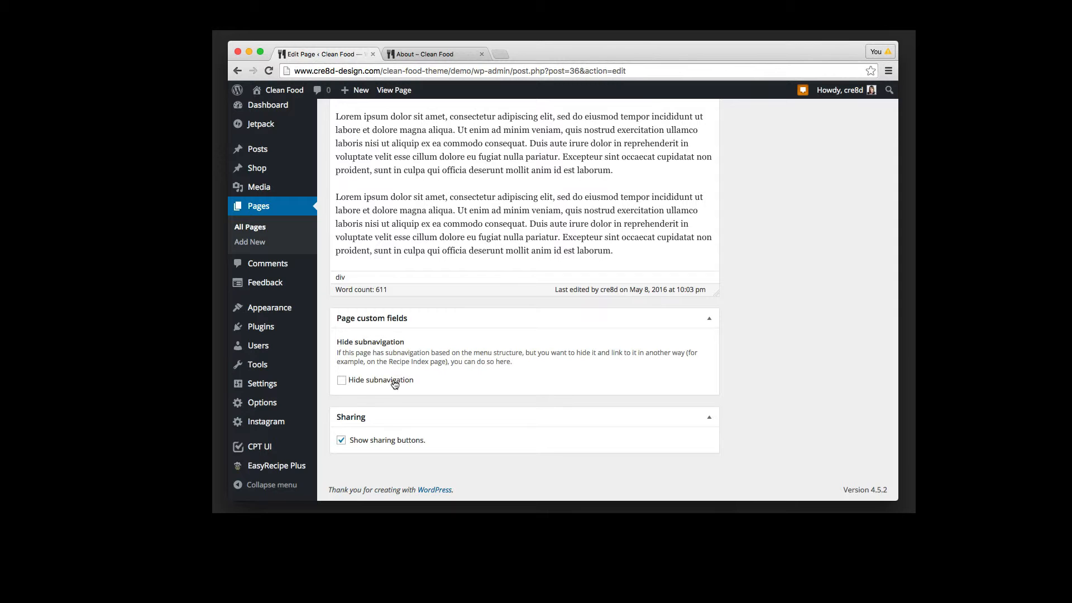
- Enable Hide subnavigation for the About page, update it, and check the live page
left_click(394, 381)
key("ctrl+Tab")
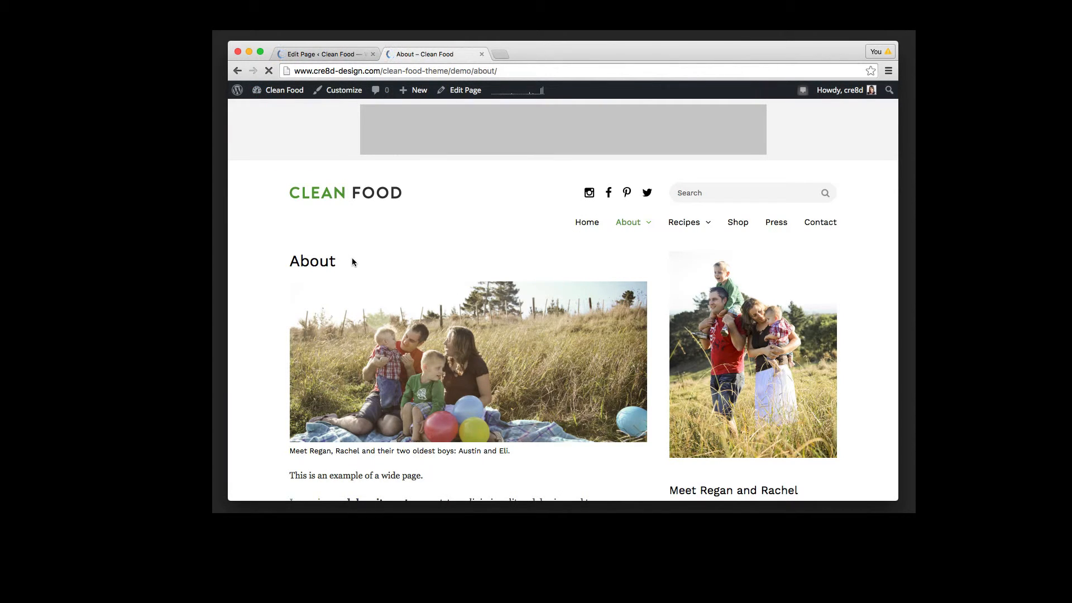
key("ctrl+shift+Tab")
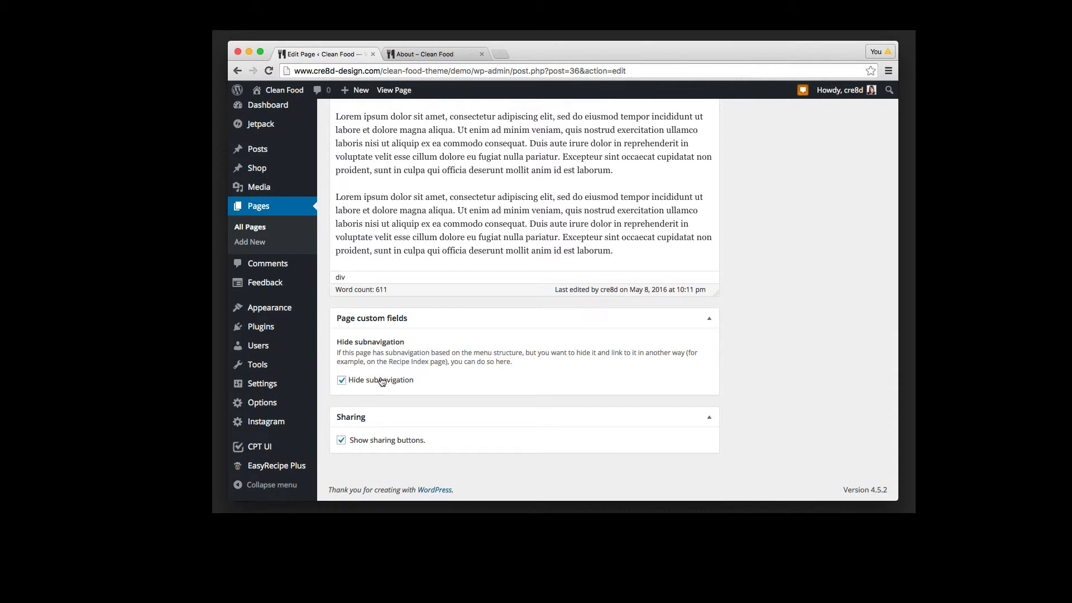
- Disable Hide subnavigation for the About page again and update the page
left_click(381, 385)
scroll(762, 283, "up", 15)
left_click(871, 315)
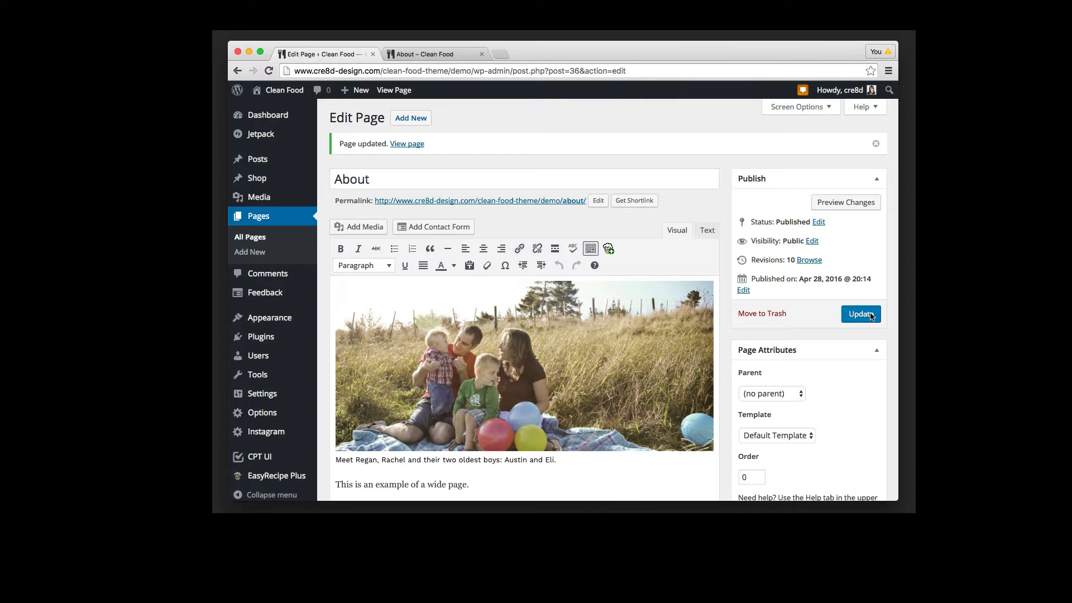
- Set the About page's template to Wide page, update it, and review the layout on the live page
left_click(802, 435)
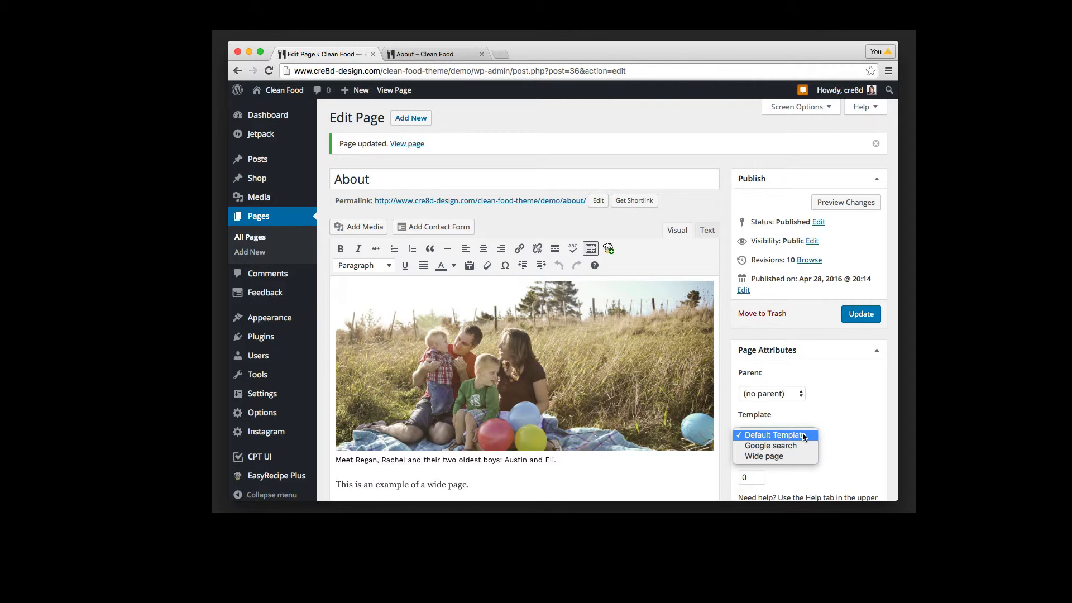
left_click(803, 457)
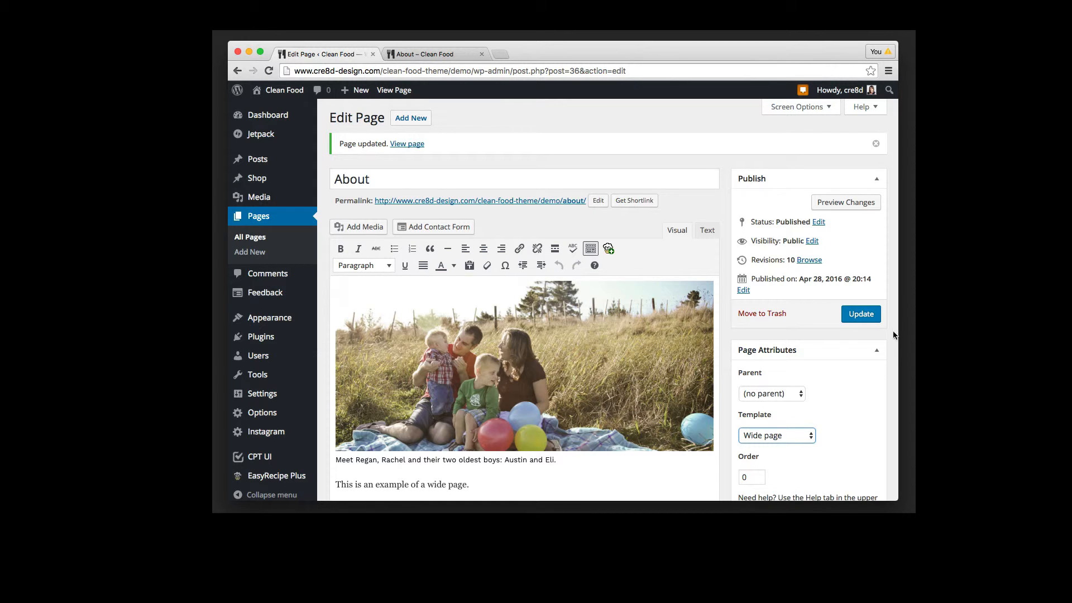
left_click(869, 319)
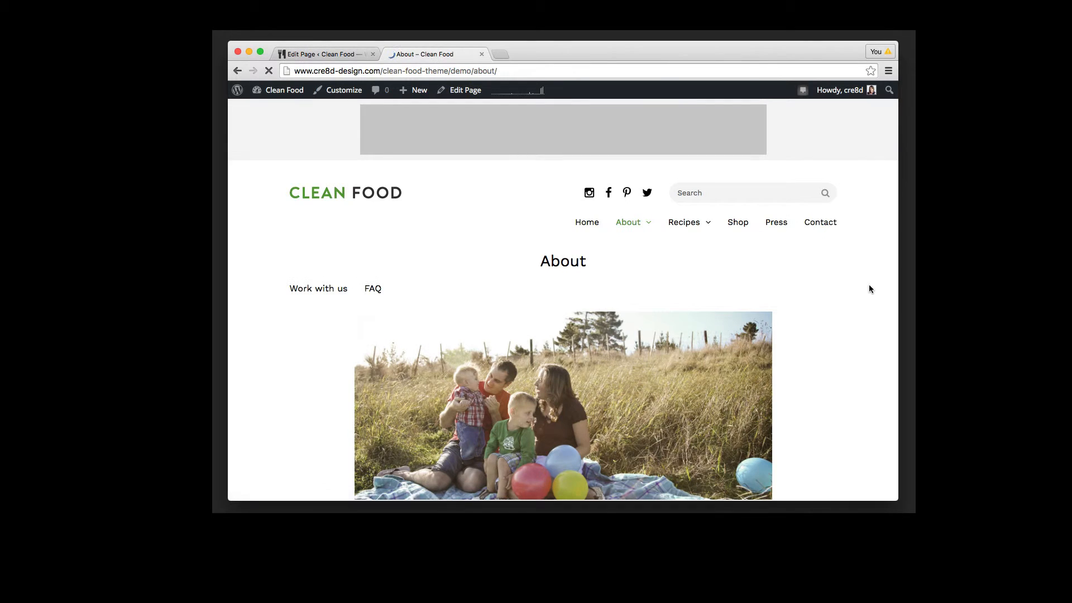
scroll(868, 289, "down", 10)
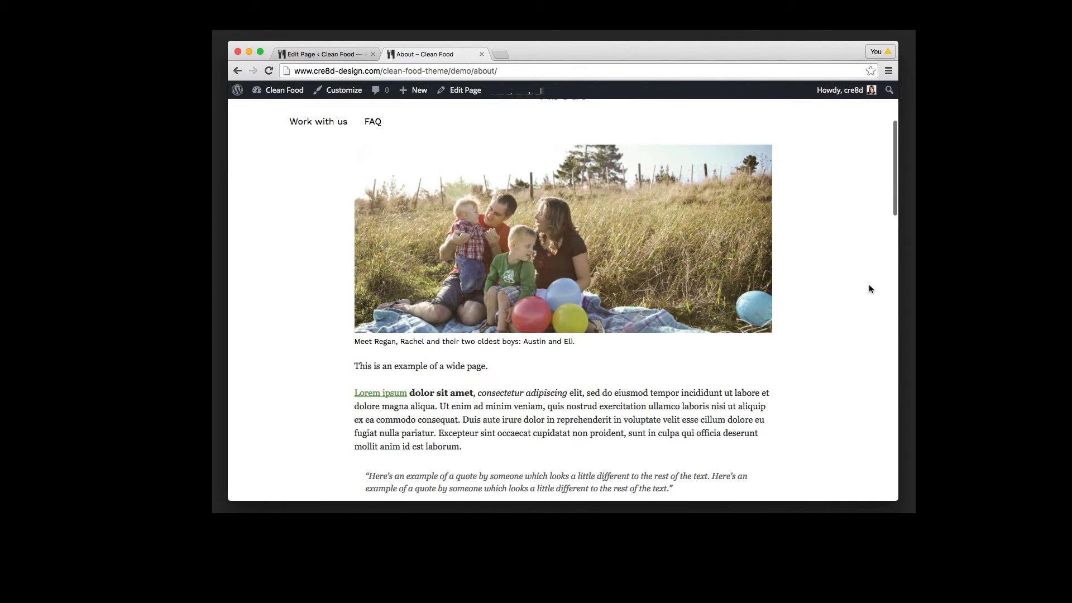
scroll(868, 286, "down", 12)
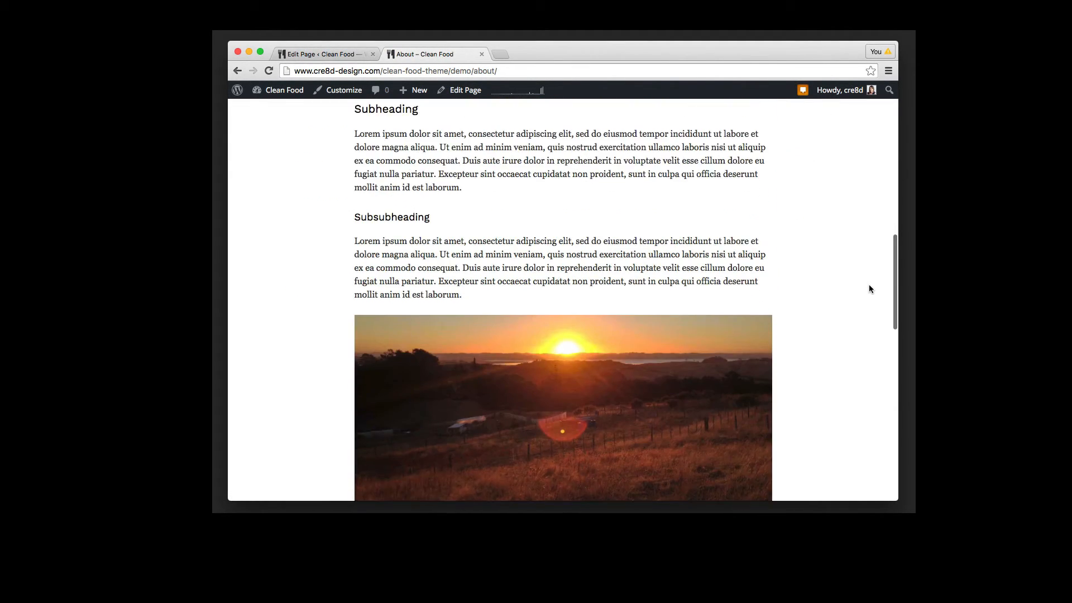
scroll(869, 286, "down", 6)
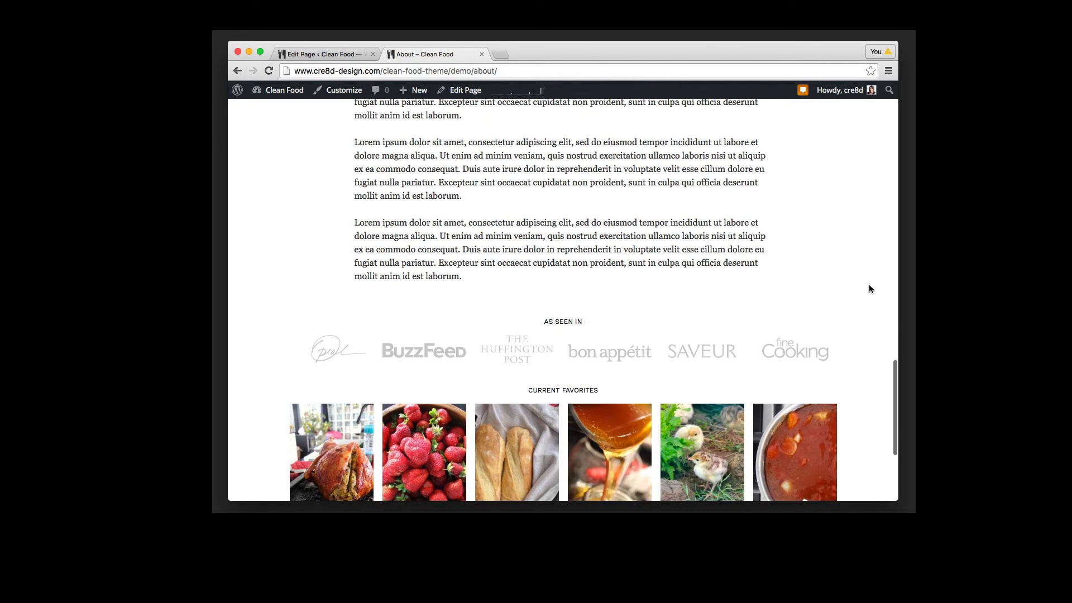
scroll(869, 286, "up", 10)
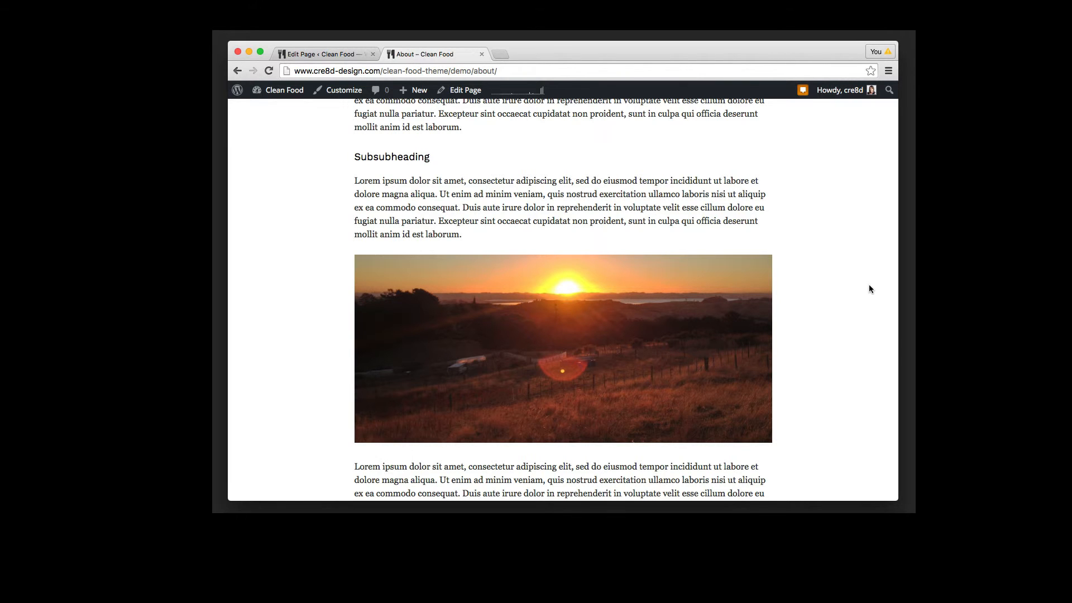
- Wrap the captioned family photo at the start of the About page in [wideimage] and [/wideimage] shortcodes
key("ctrl+shift+Tab")
type("eimag")
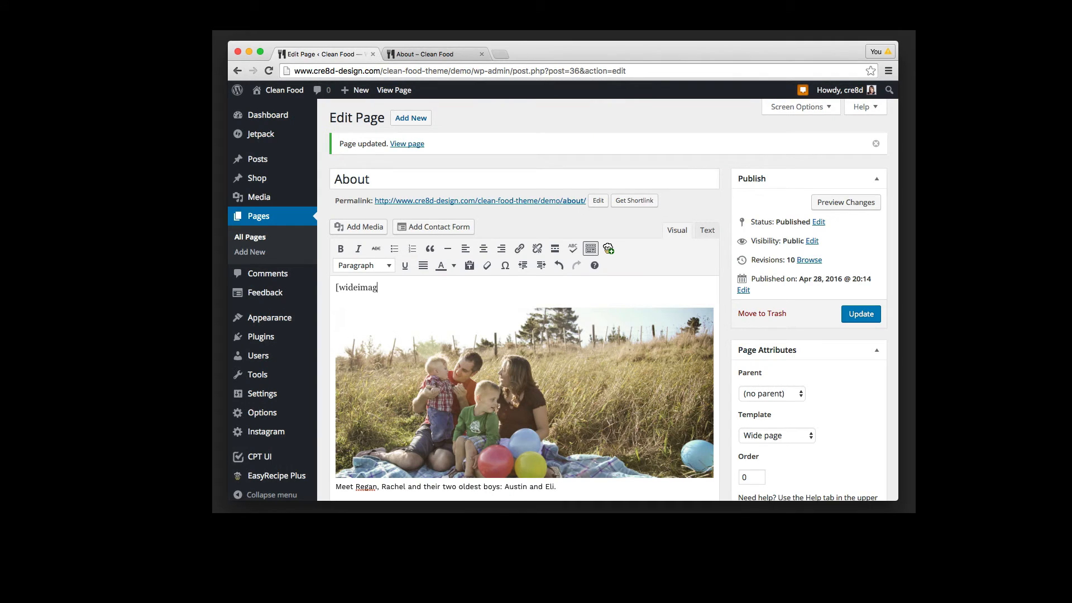
type("e]")
scroll(433, 406, "down", 2)
left_click(337, 421)
key("Return")
key("Up")
type("[/wi")
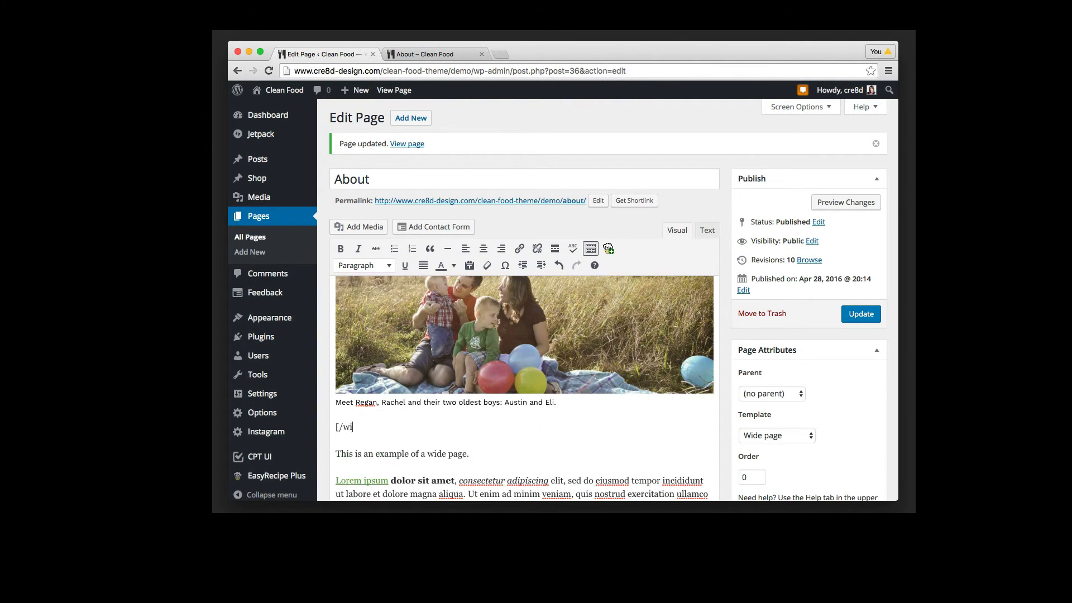
type("deimage]")
- Wrap the sunset photo below the Subsubheading paragraph in [wideimage] and [/wideimage] shortcodes
scroll(526, 387, "down", 1)
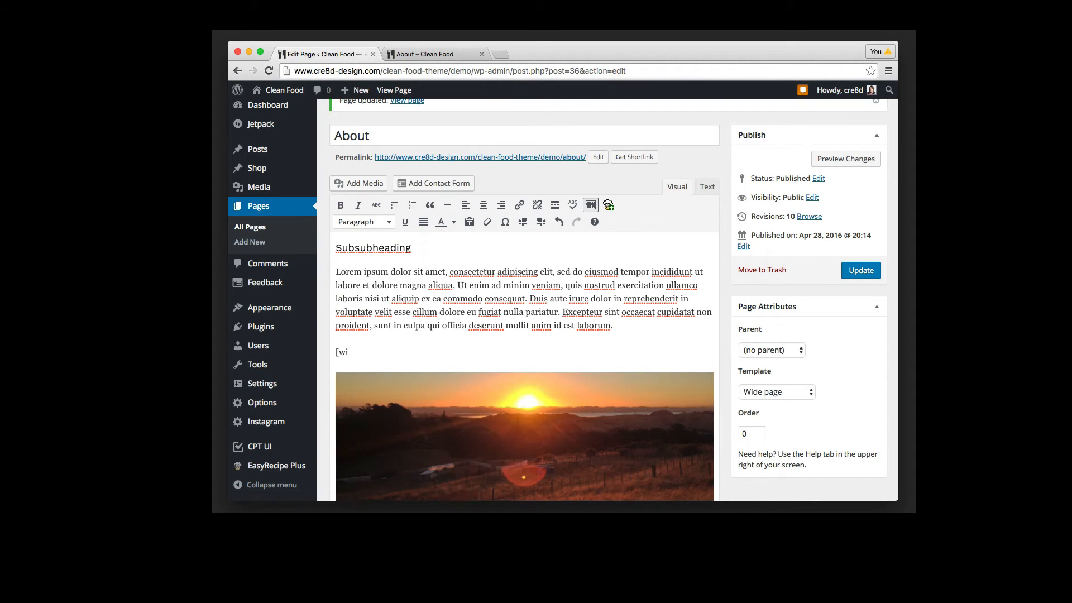
type("ideimage]")
scroll(559, 346, "down", 4)
left_click(336, 330)
key("Return")
key("Up")
type("[/wideimage]")
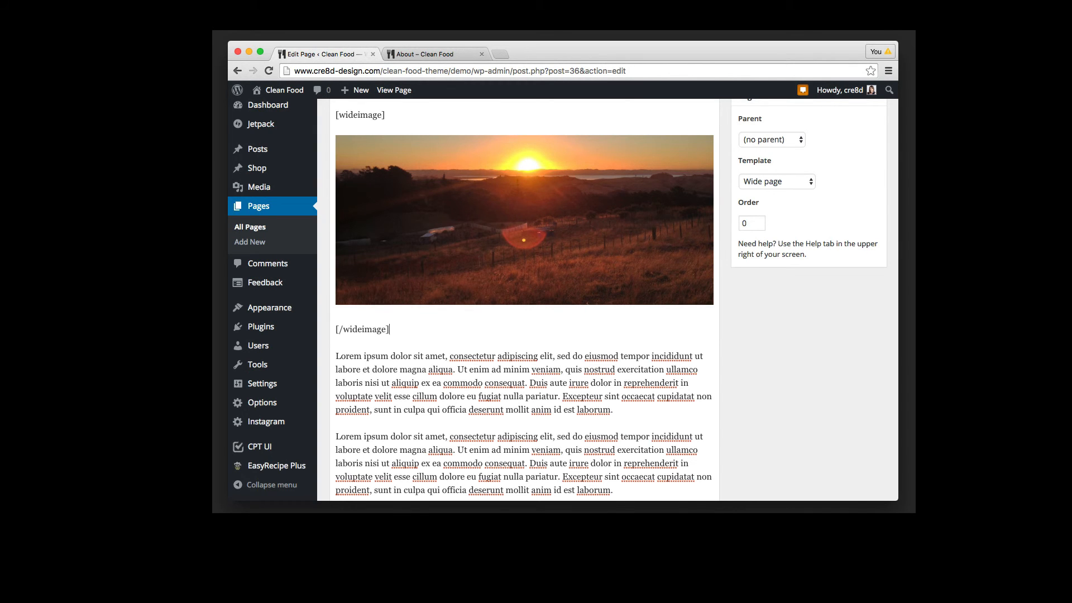
- Update the About page and check both wide images on the live page
scroll(857, 317, "up", 5)
left_click(857, 315)
key("ctrl+Tab")
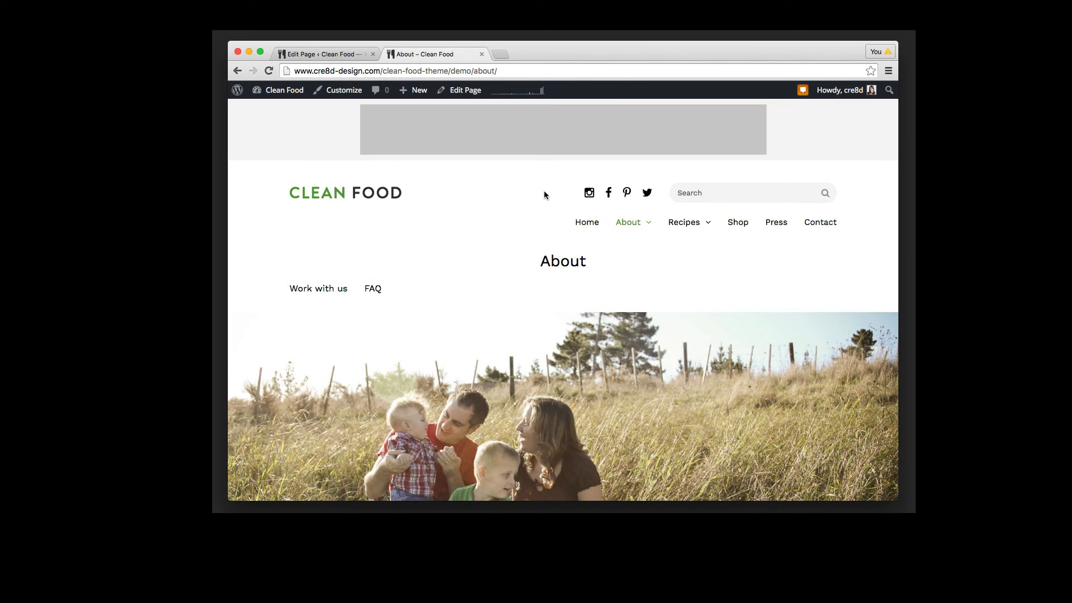
scroll(544, 189, "down", 3)
scroll(546, 194, "down", 7)
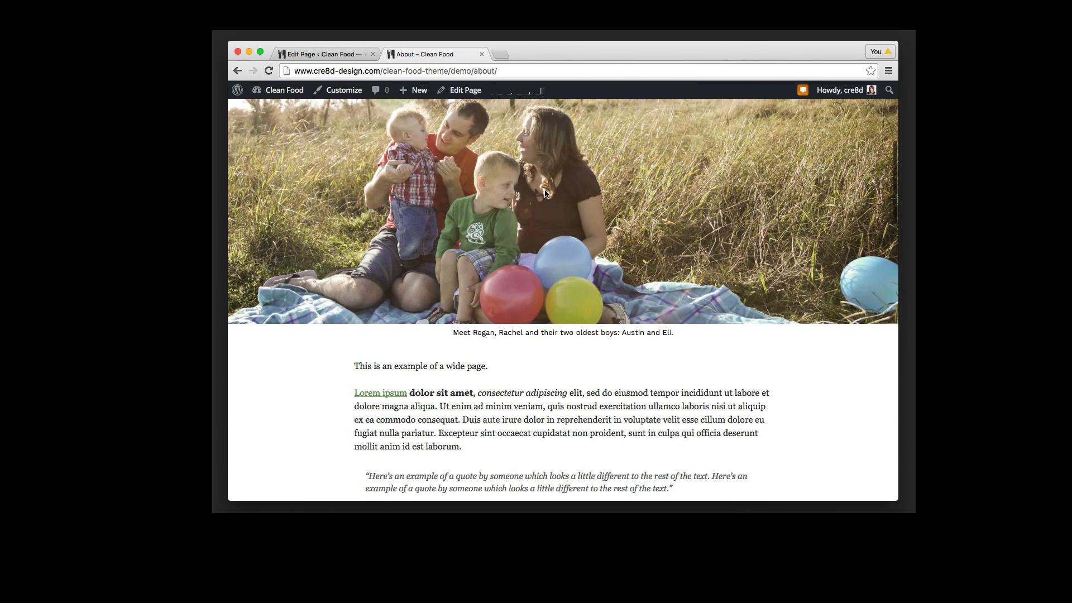
scroll(545, 192, "down", 5)
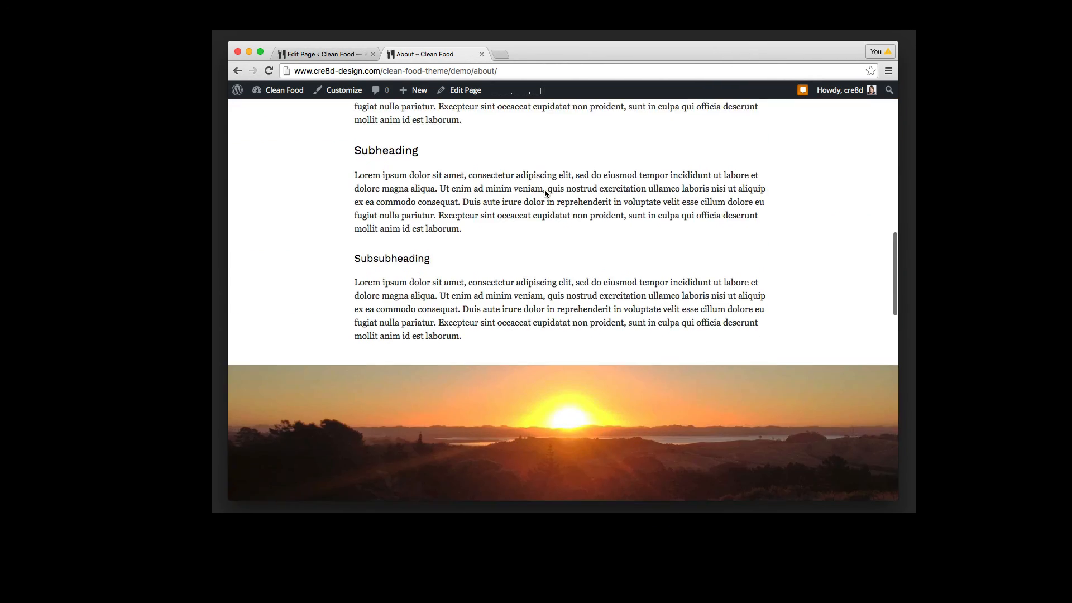
scroll(545, 191, "down", 4)
scroll(545, 193, "down", 8)
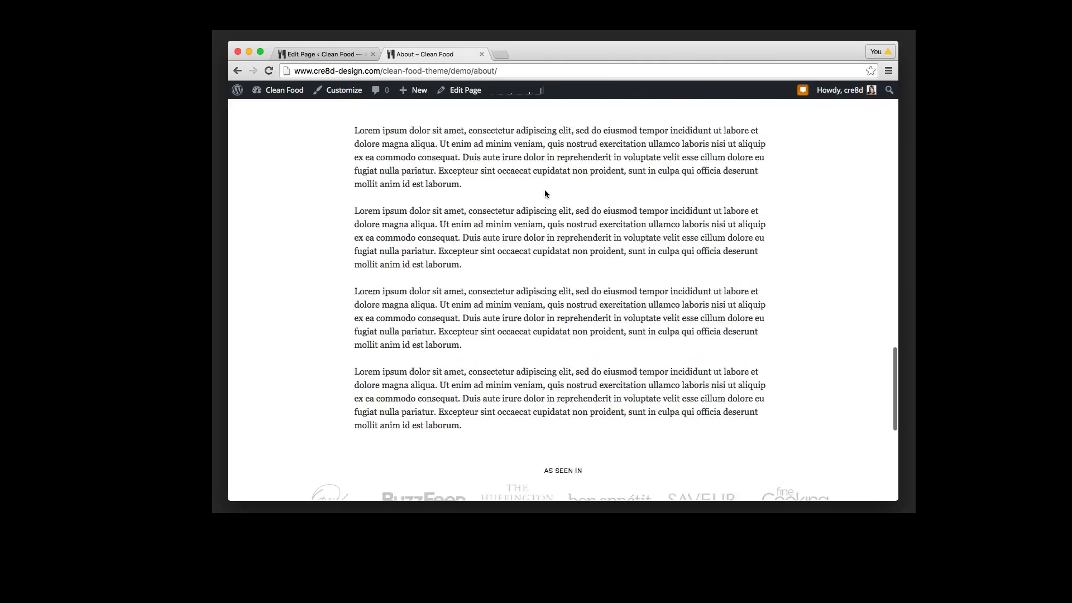